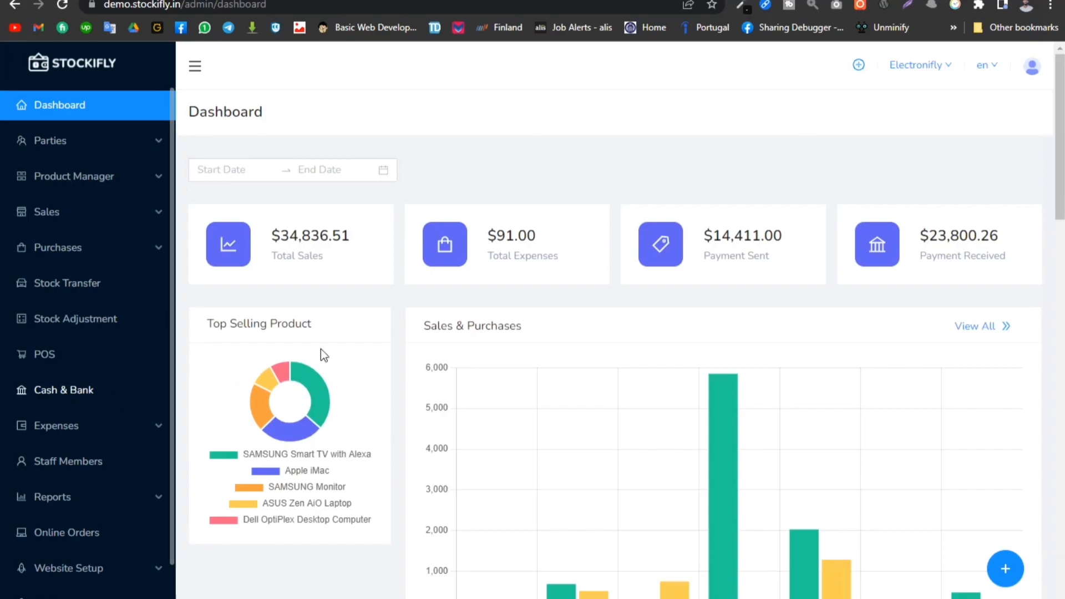
# - Look over the Stockifly demo dashboard and bring up the XAMPP Control Panel
pyautogui.scroll(-2, 351, 397)
pyautogui.scroll(2, 149, 378)
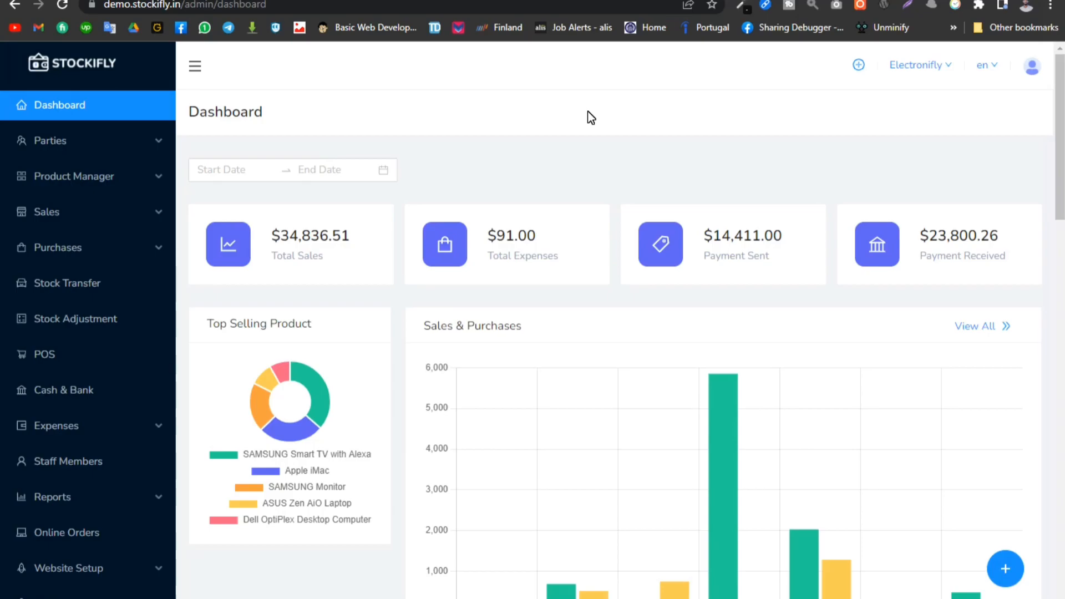
pyautogui.click(435, 597)
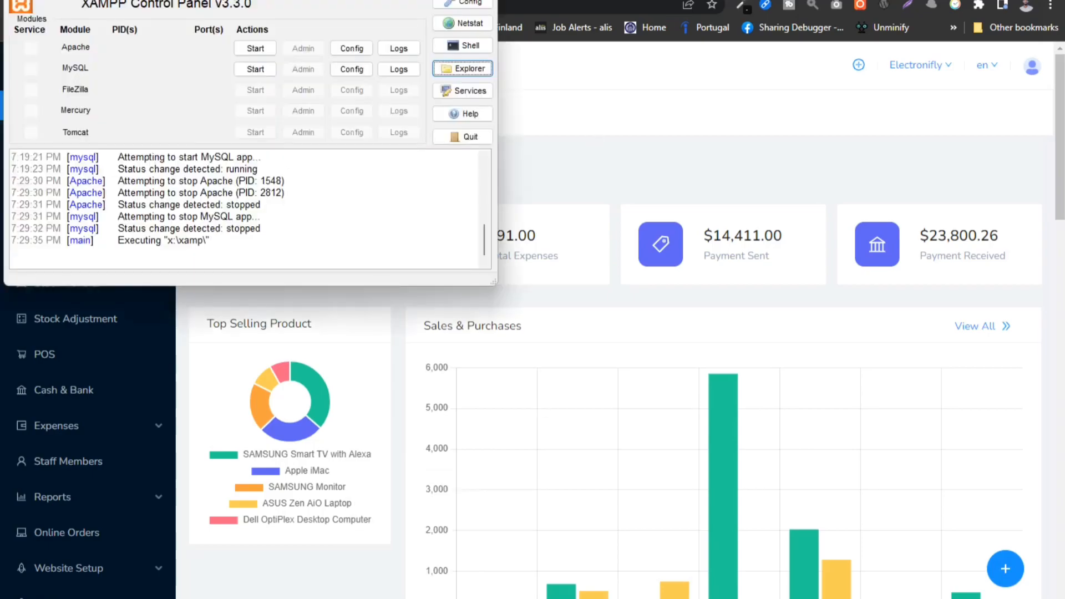
pyautogui.click(413, 1)
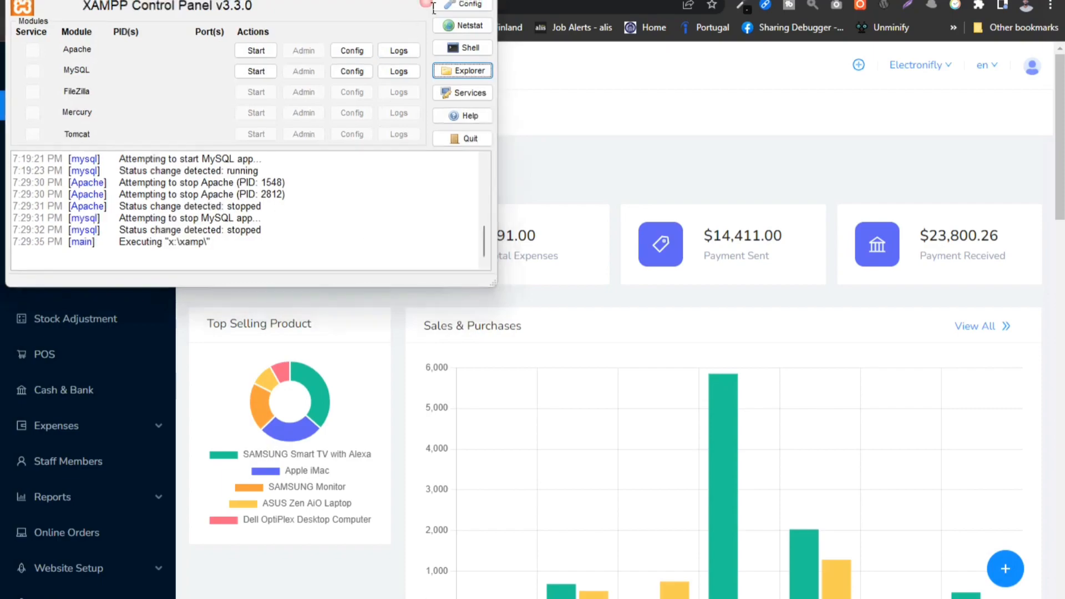
# - Search the web for "xampp download" in a new browser tab and open the Apache Friends download page
pyautogui.hotkey('ctrl', 'Tab')
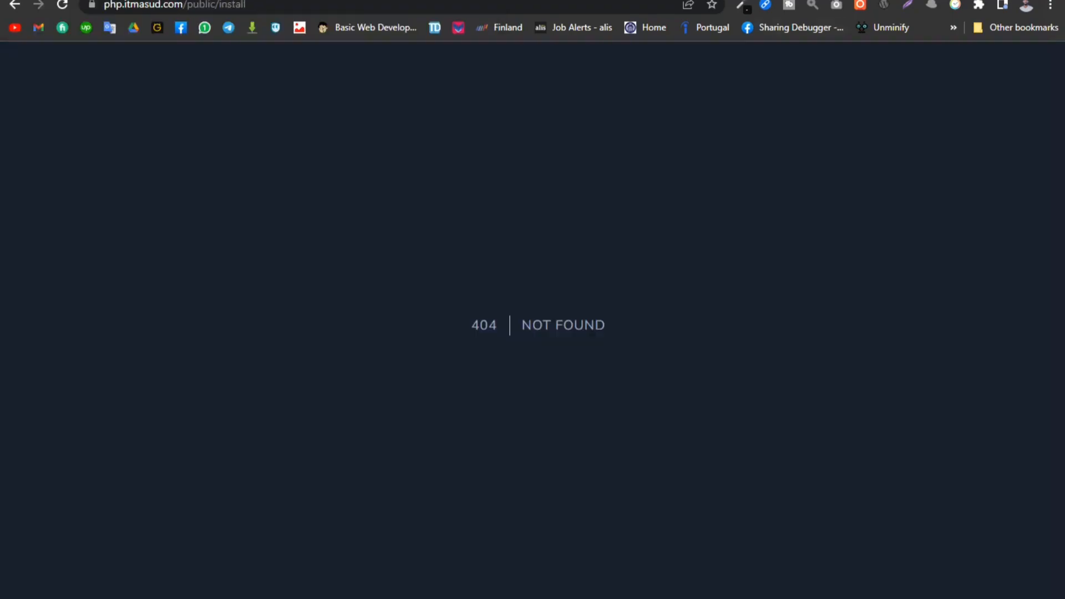
pyautogui.hotkey('ctrl', 't')
pyautogui.write('xamp')
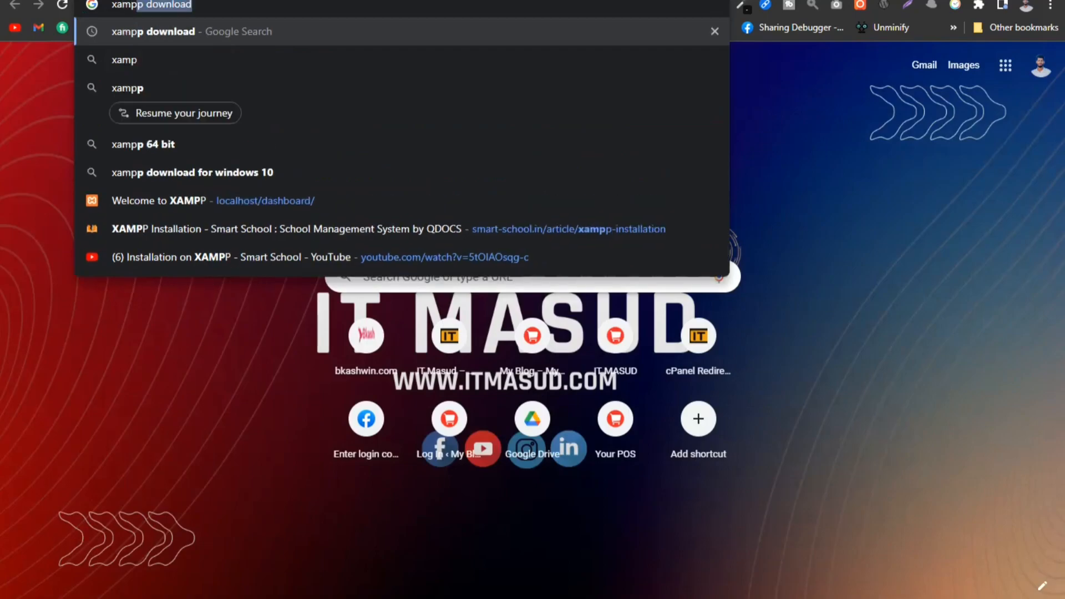
pyautogui.press('Return')
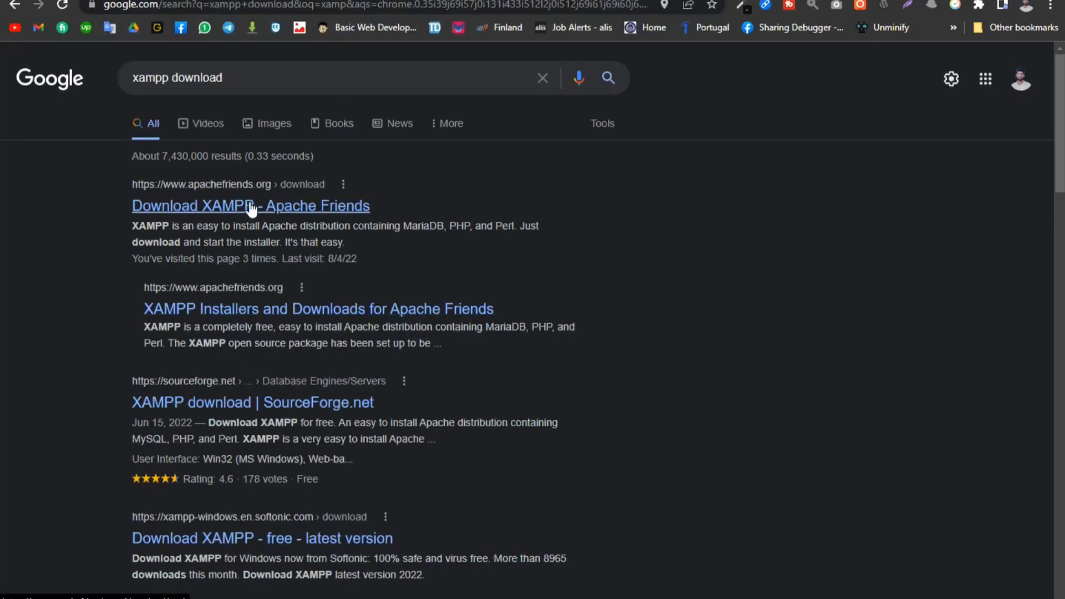
pyautogui.click(246, 206)
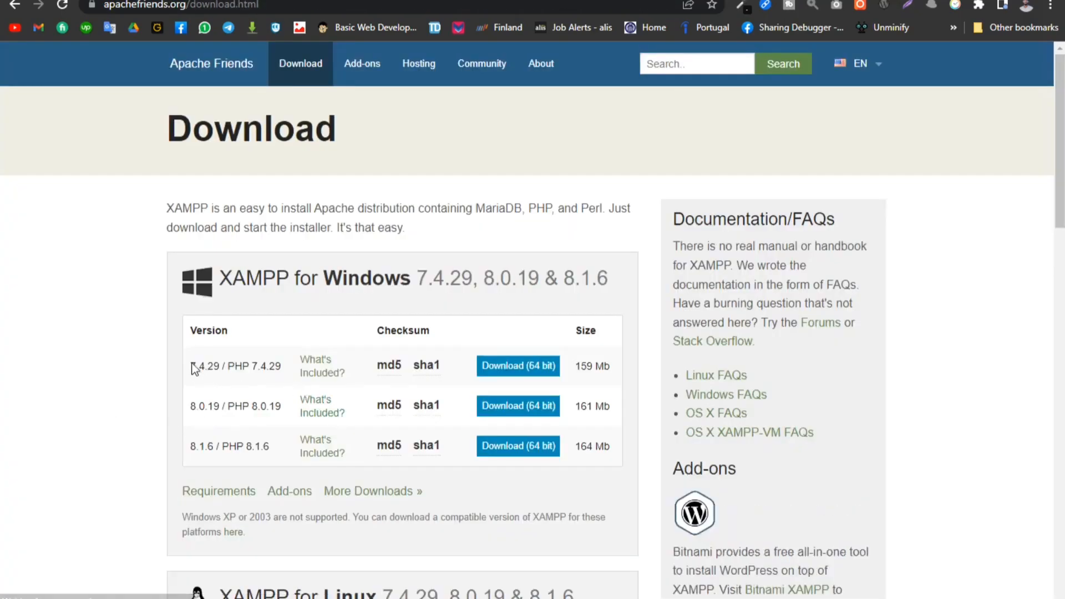
# - Examine the XAMPP and PHP versions offered for Windows, Linux and OS X on the download page
pyautogui.moveTo(191, 365); pyautogui.dragTo(308, 372)
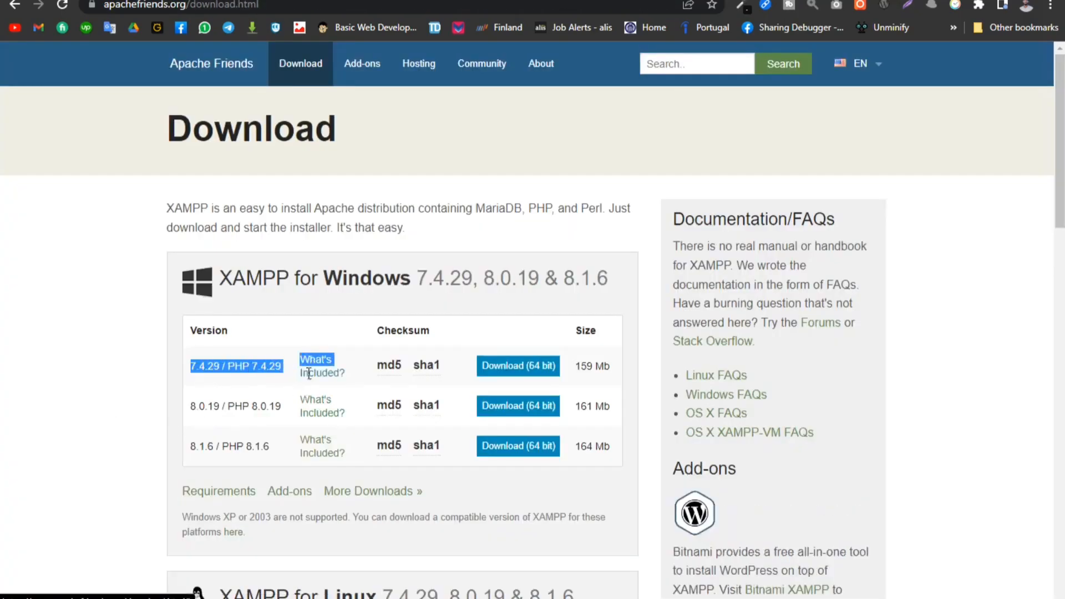
pyautogui.click(148, 364)
pyautogui.moveTo(190, 448); pyautogui.dragTo(340, 444)
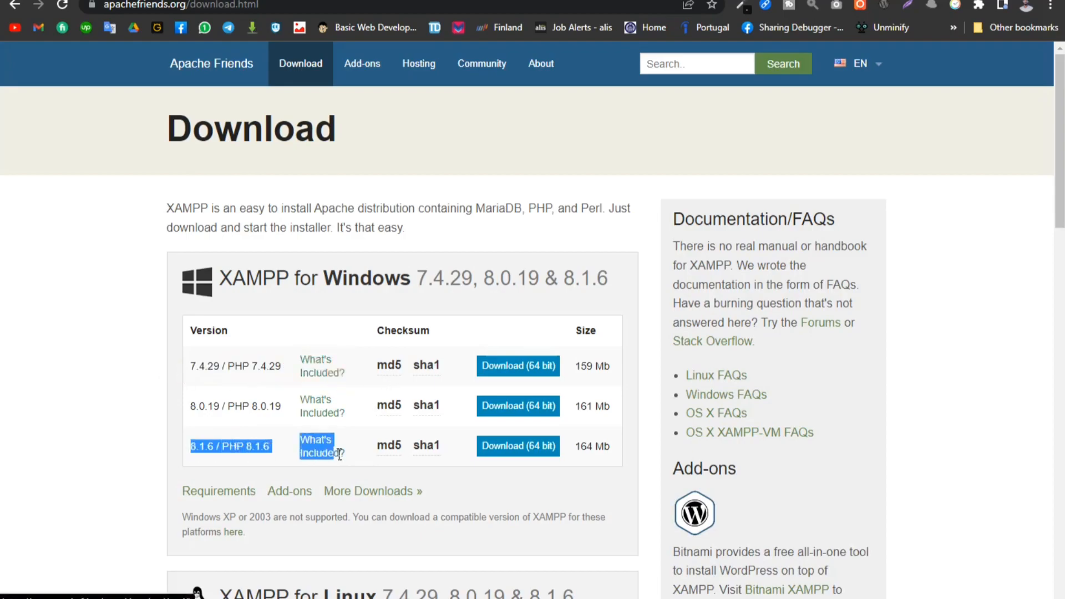
pyautogui.click(109, 423)
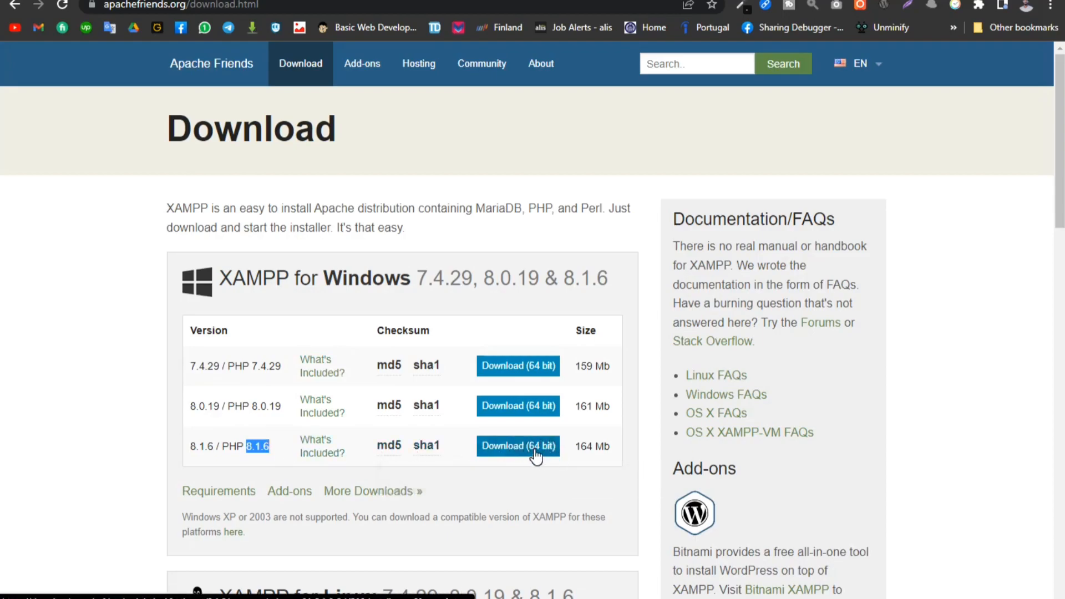
pyautogui.scroll(-3, 535, 454)
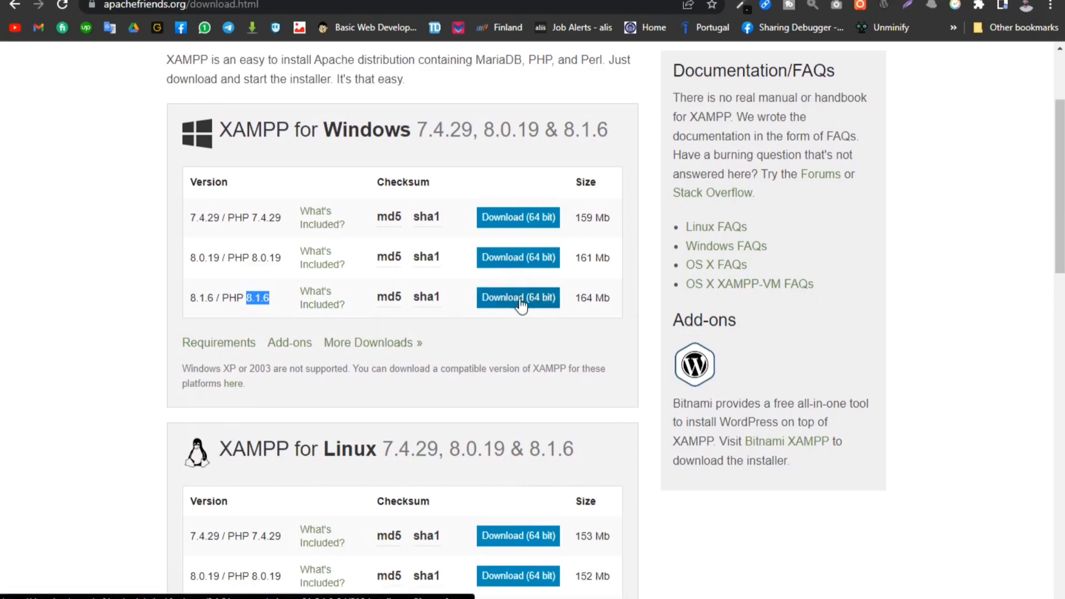
pyautogui.scroll(-6, 521, 304)
pyautogui.moveTo(335, 155); pyautogui.dragTo(410, 156)
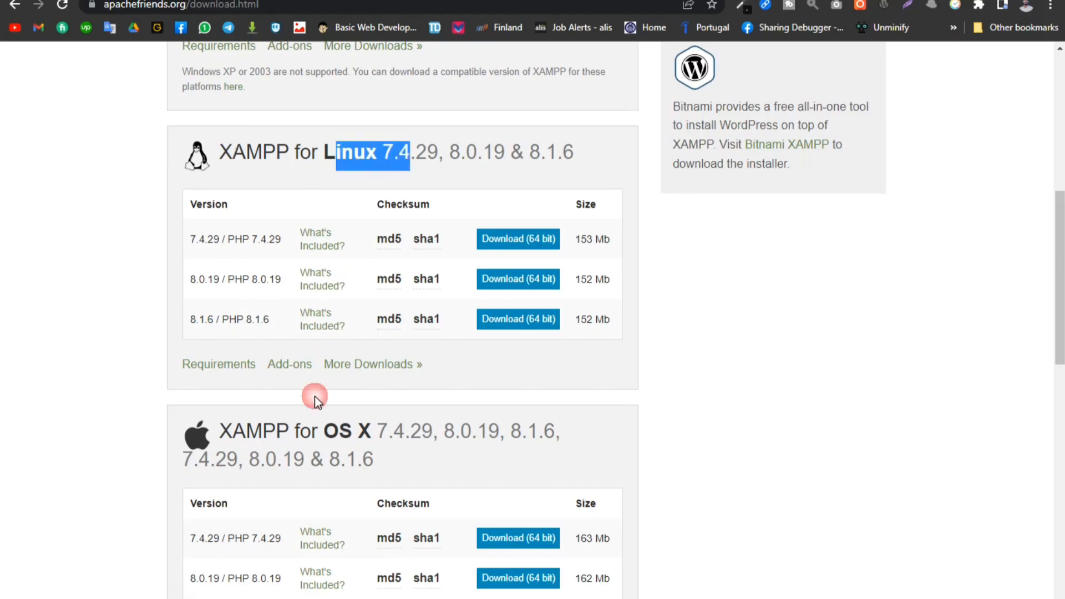
pyautogui.moveTo(312, 421); pyautogui.dragTo(407, 431)
pyautogui.scroll(9, 48, 385)
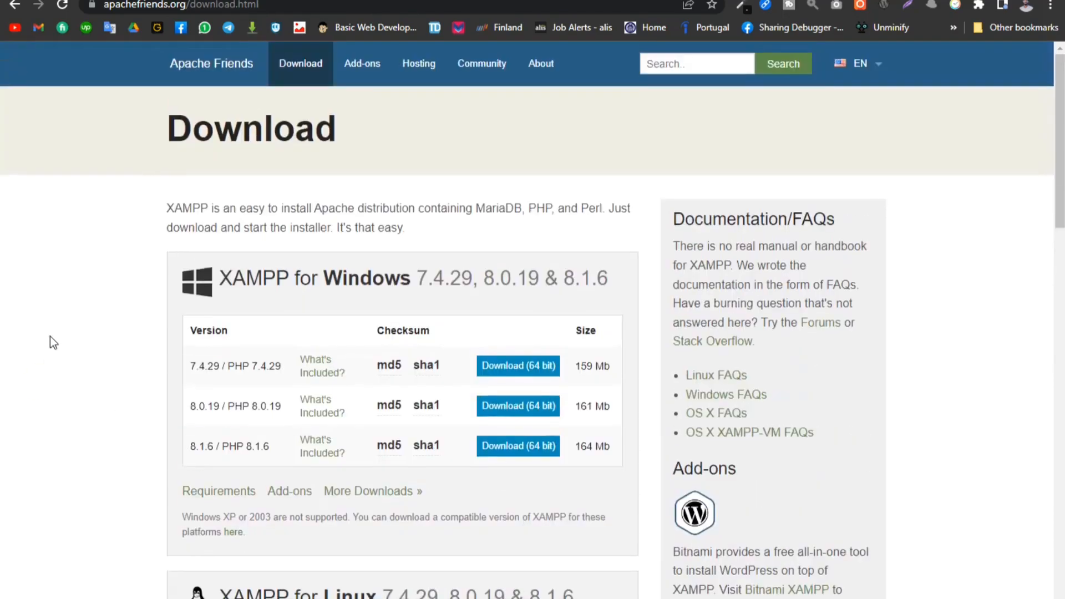
# - Start the 64-bit Windows download of XAMPP 8.1.6, cancel the transfer and close the download success page
pyautogui.click(533, 451)
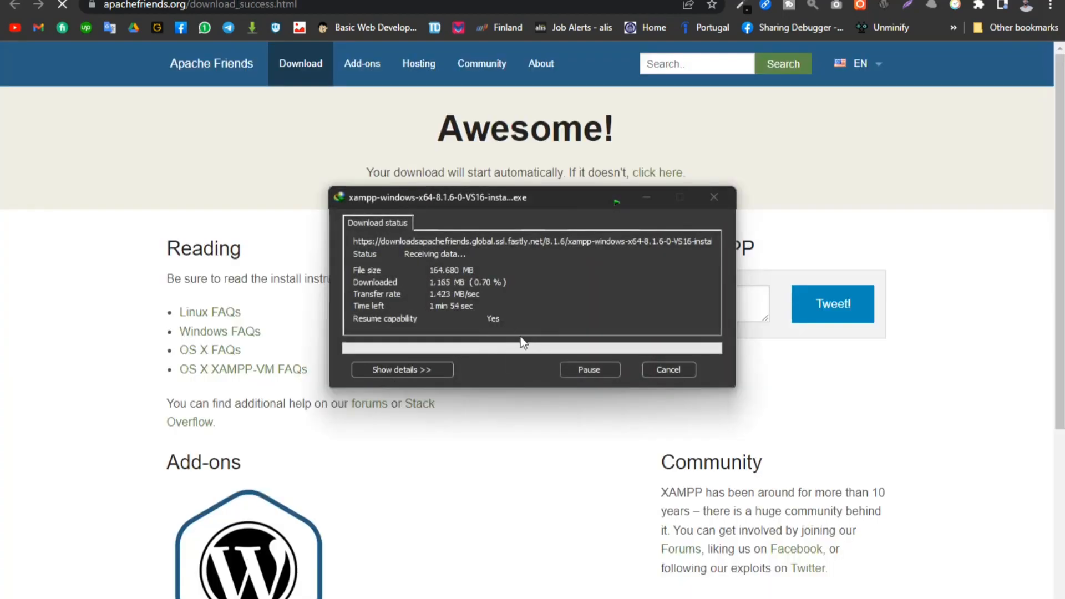
pyautogui.click(589, 369)
pyautogui.click(674, 371)
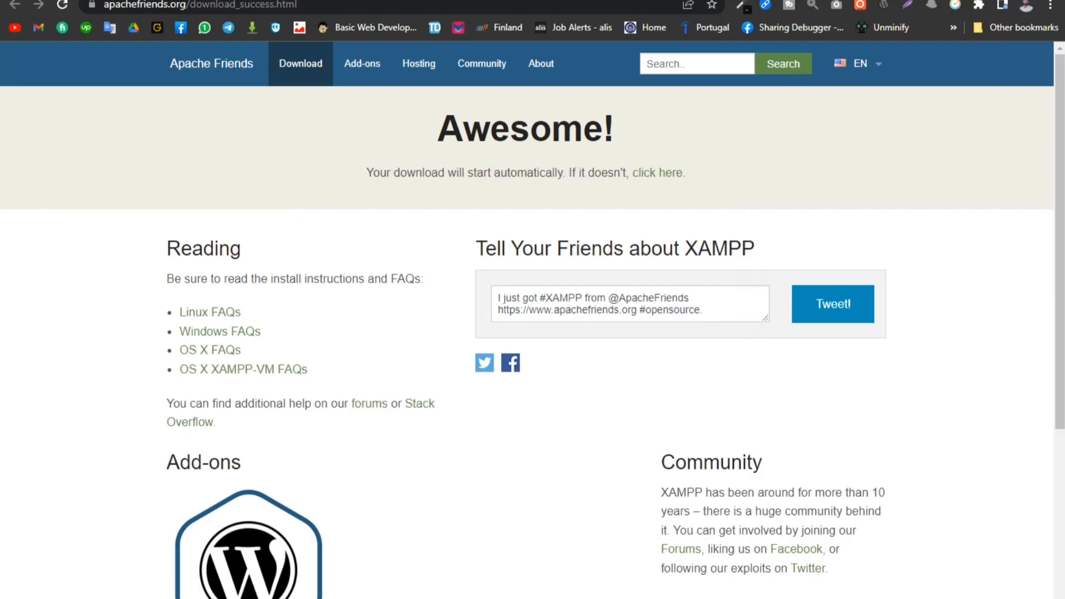
pyautogui.hotkey('ctrl', 'w')
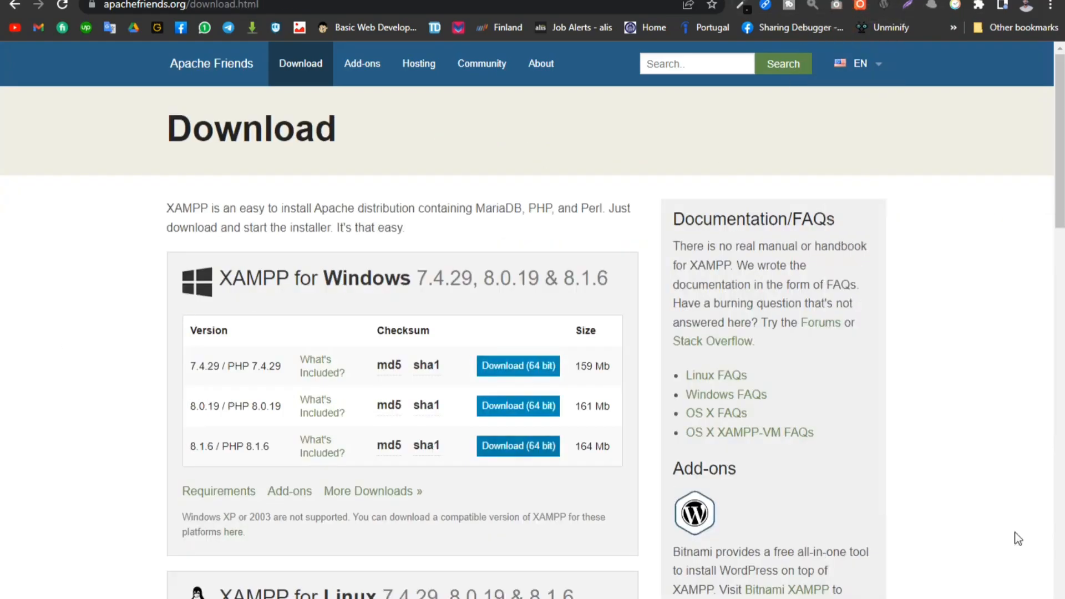
# - Quit the running XAMPP Control Panel, dismissing its error dialogs and force-closing the unresponsive program
pyautogui.moveTo(436, 598)
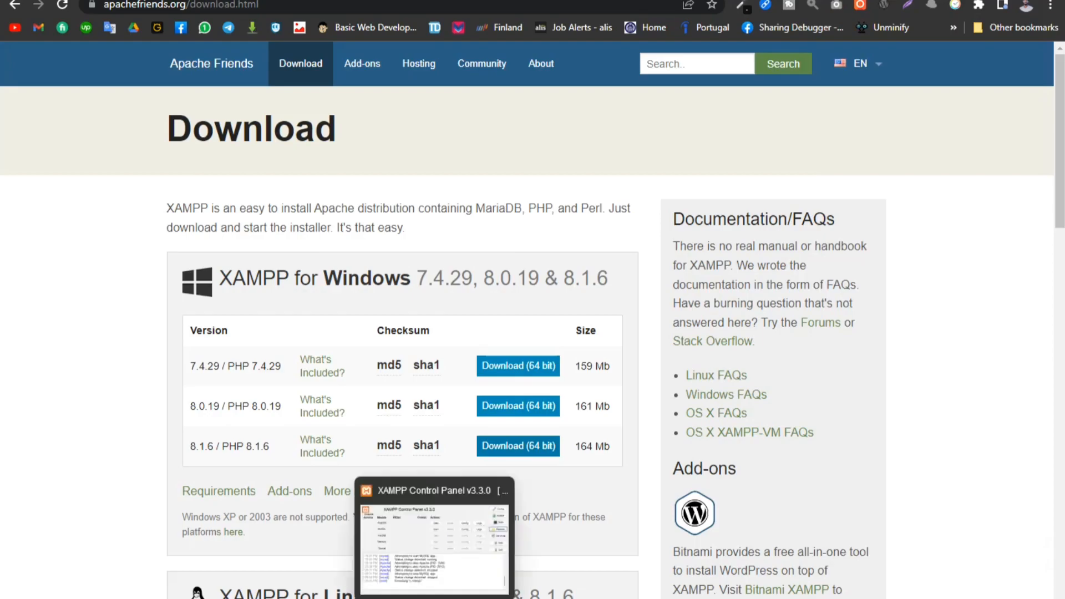
pyautogui.click(436, 543)
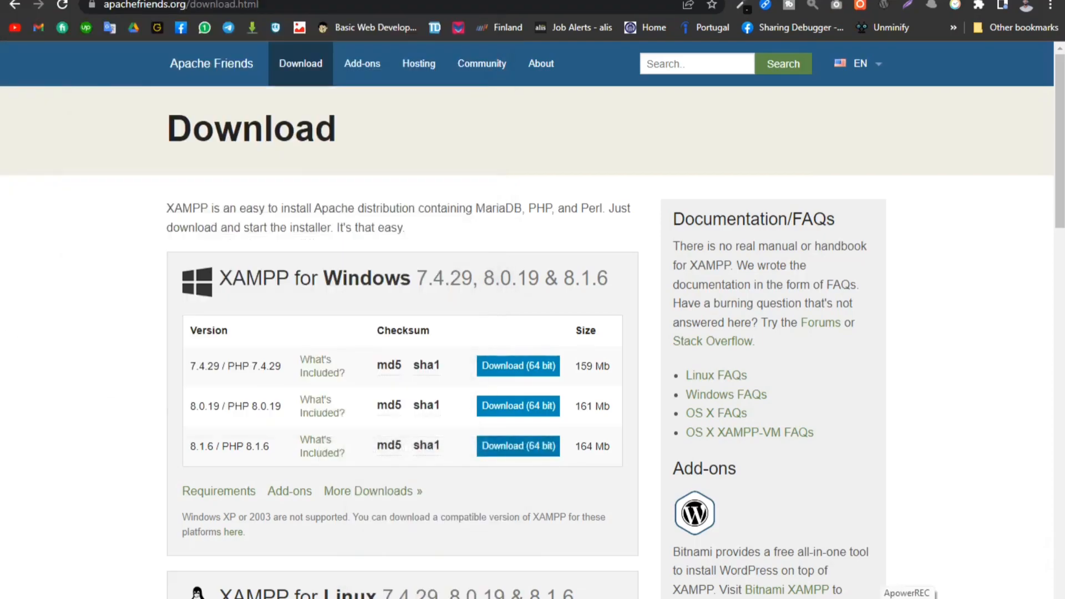
pyautogui.click(895, 598)
pyautogui.rightClick(925, 586)
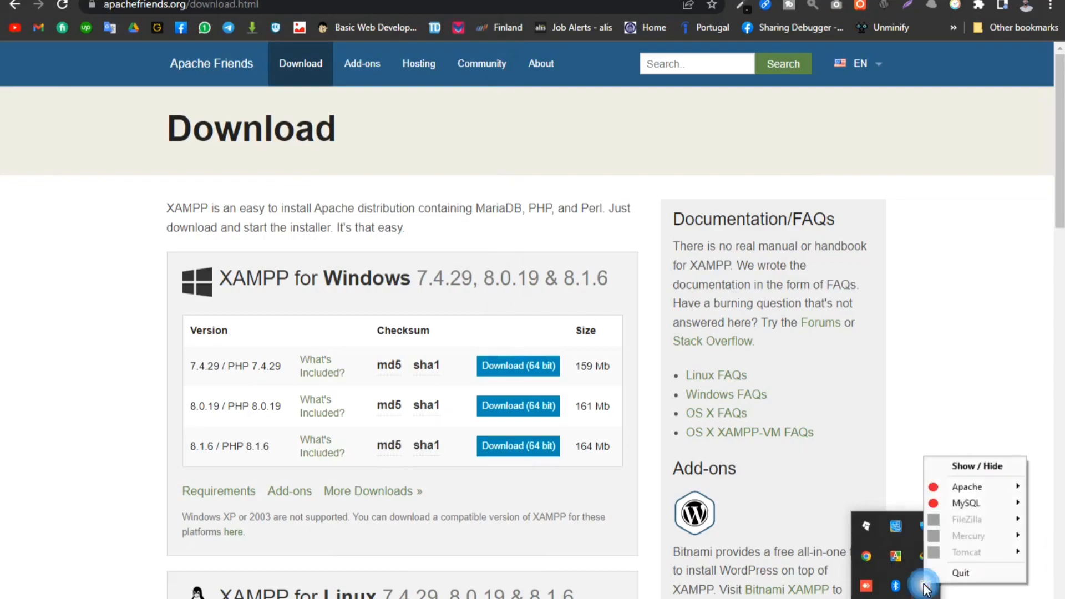
pyautogui.click(964, 574)
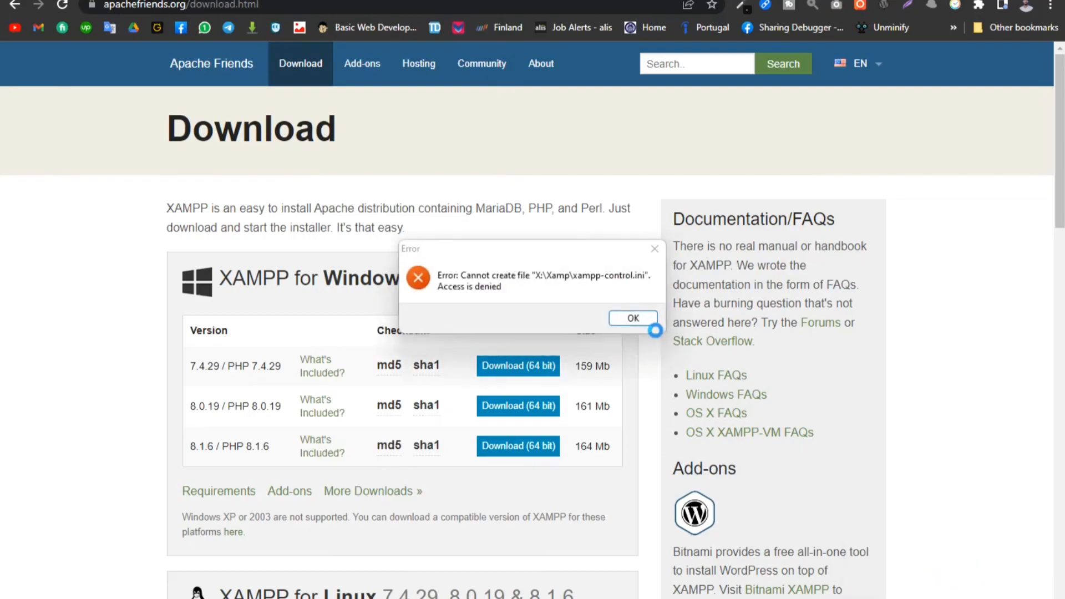
pyautogui.click(625, 352)
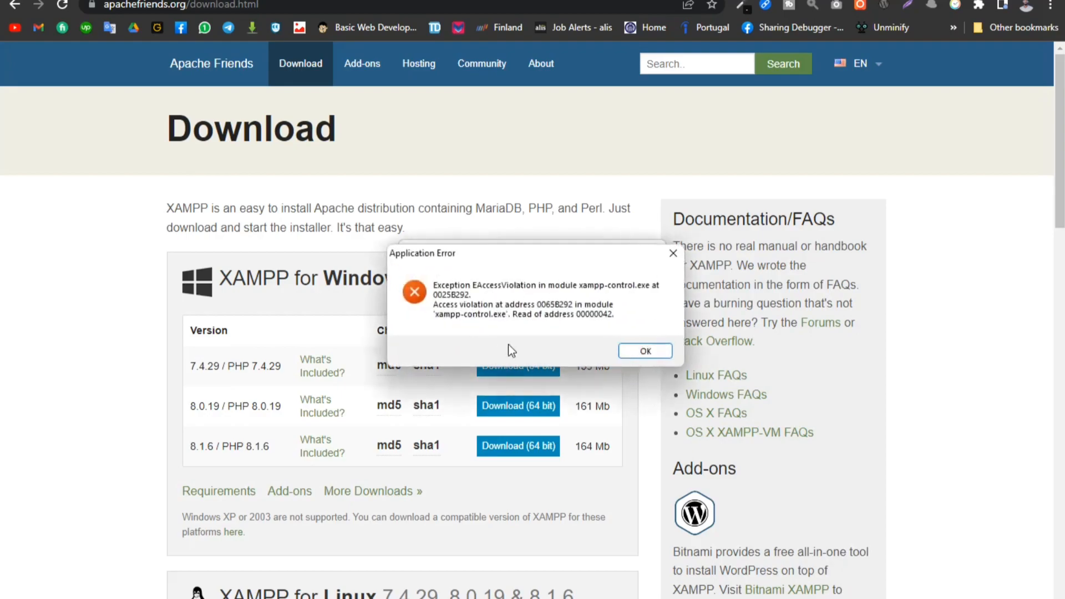
pyautogui.click(640, 355)
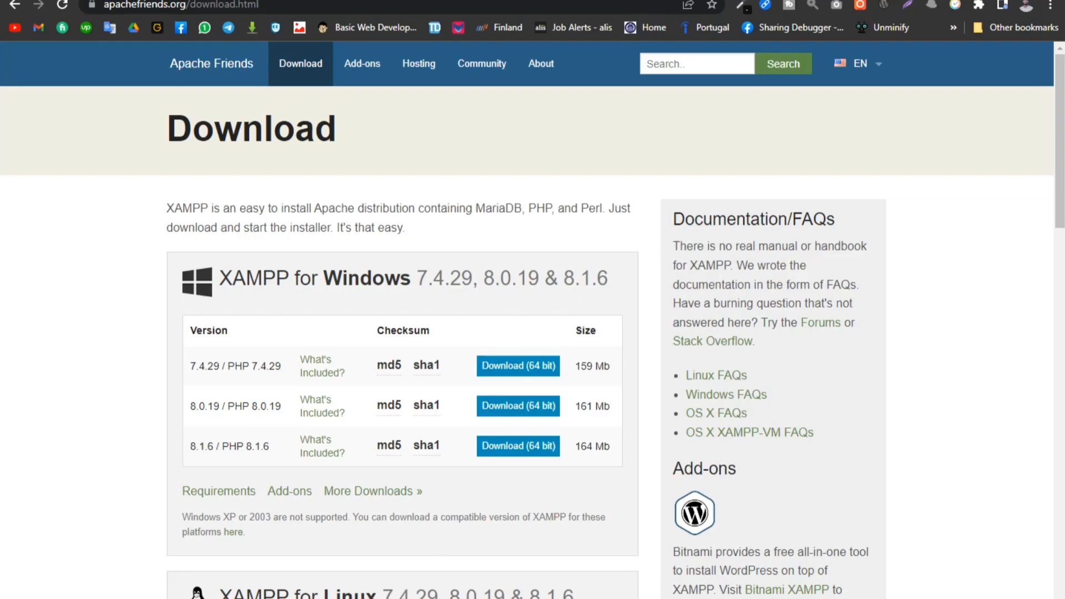
pyautogui.click(660, 348)
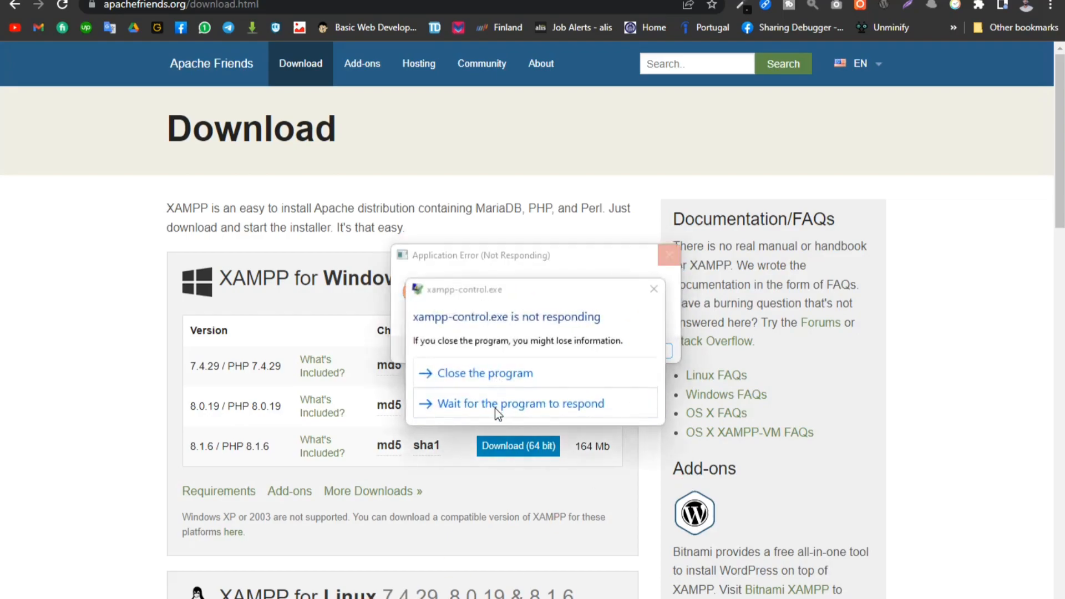
pyautogui.click(523, 375)
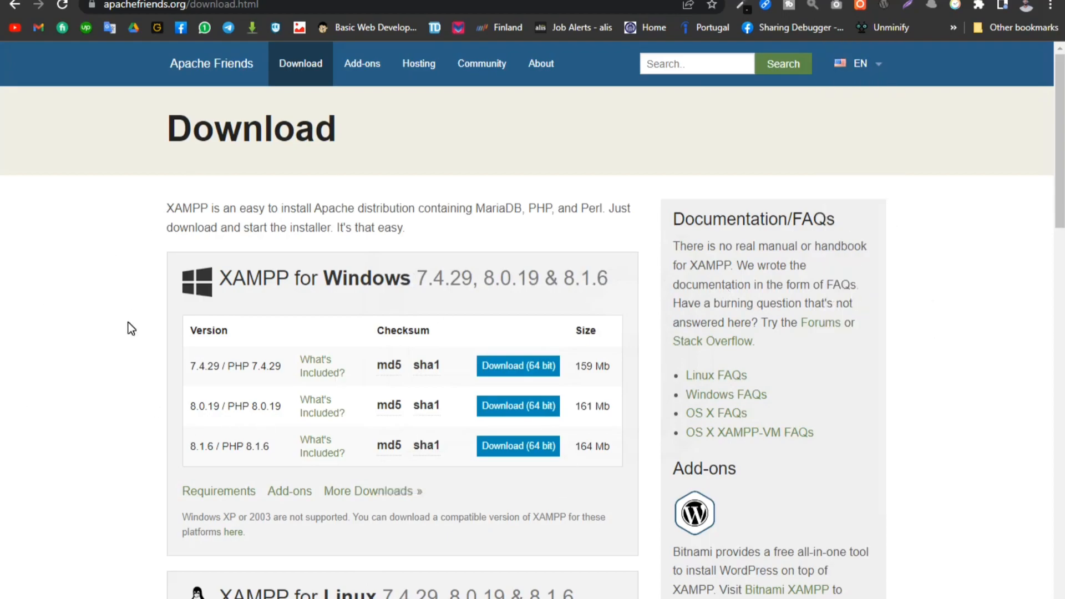
# - Check the Stockifly package folder and XAMPP's htdocs folder in File Explorer, and put both windows away
pyautogui.scroll(-6, 128, 317)
pyautogui.scroll(-1, 127, 312)
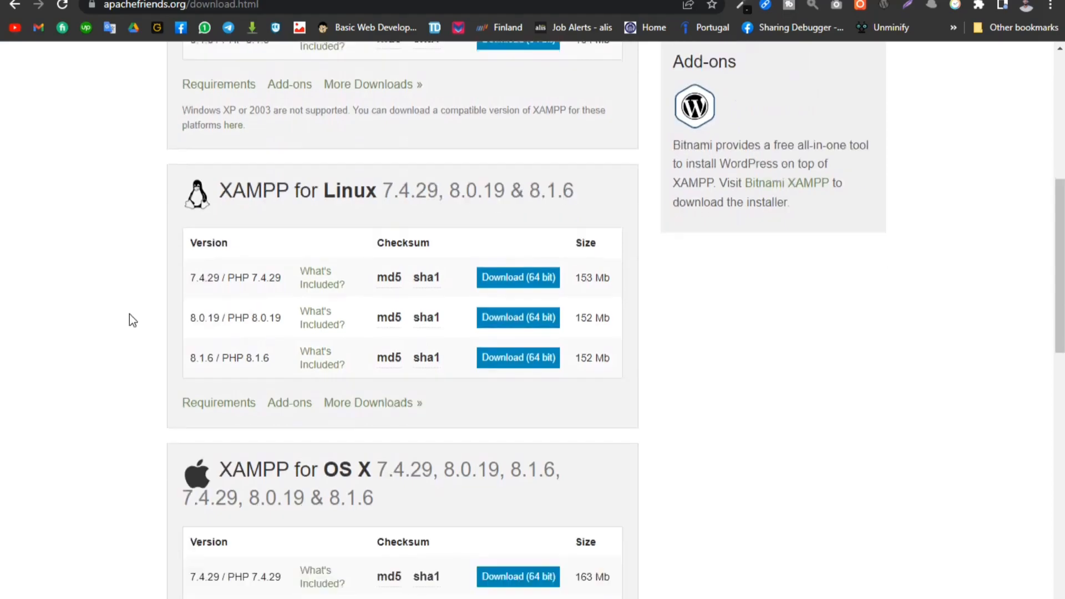
pyautogui.moveTo(565, 598)
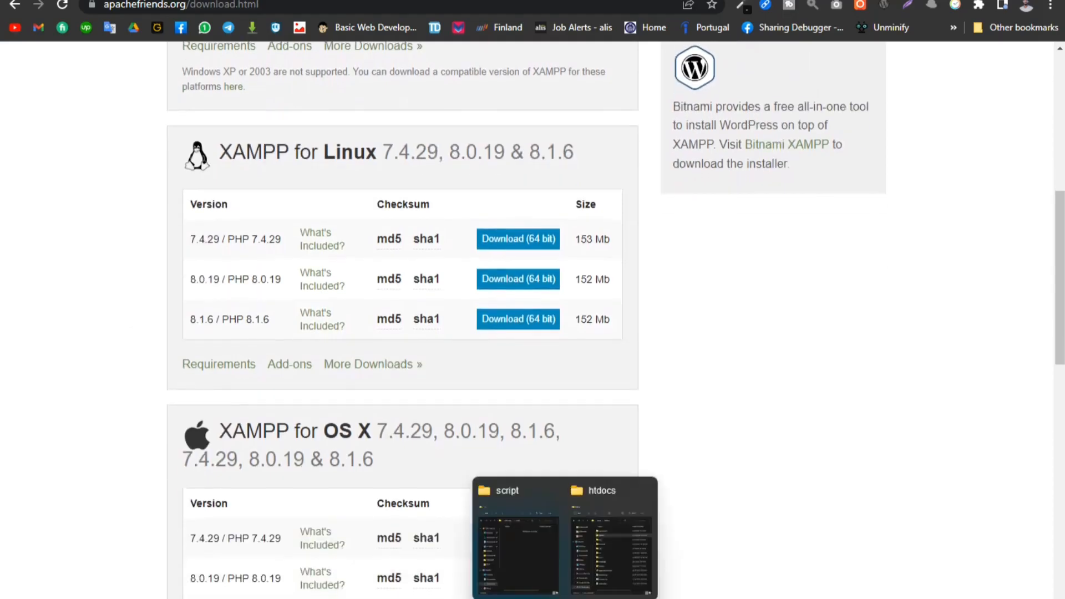
pyautogui.click(526, 560)
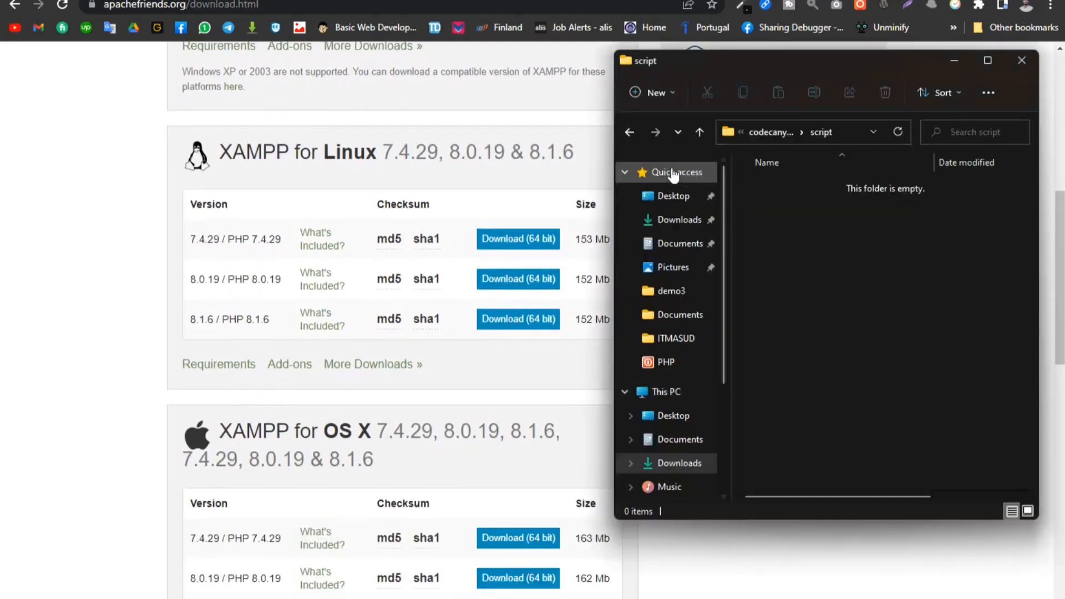
pyautogui.click(627, 133)
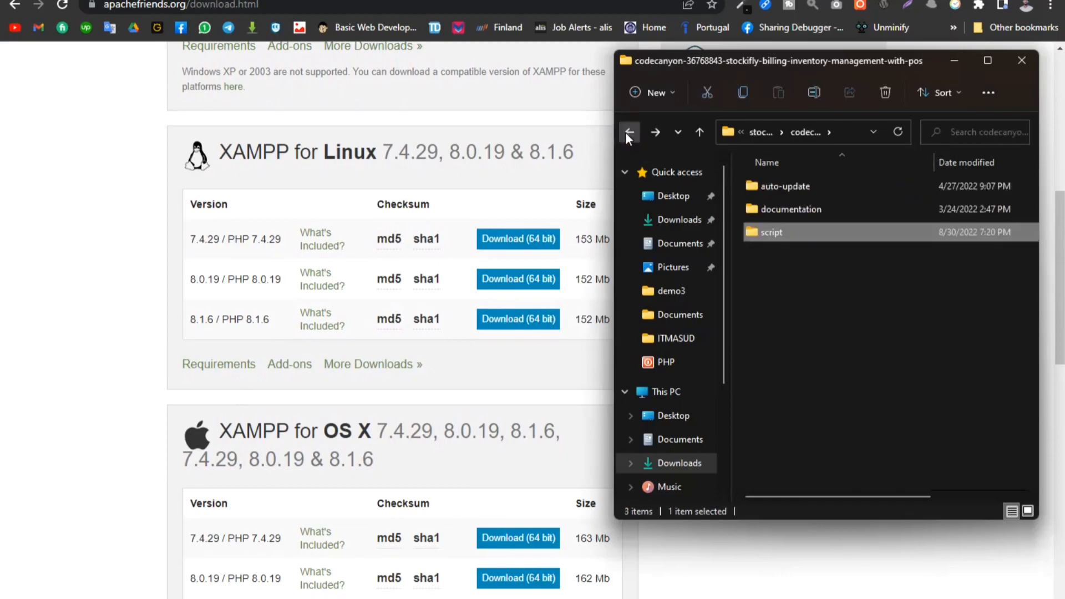
pyautogui.moveTo(605, 582)
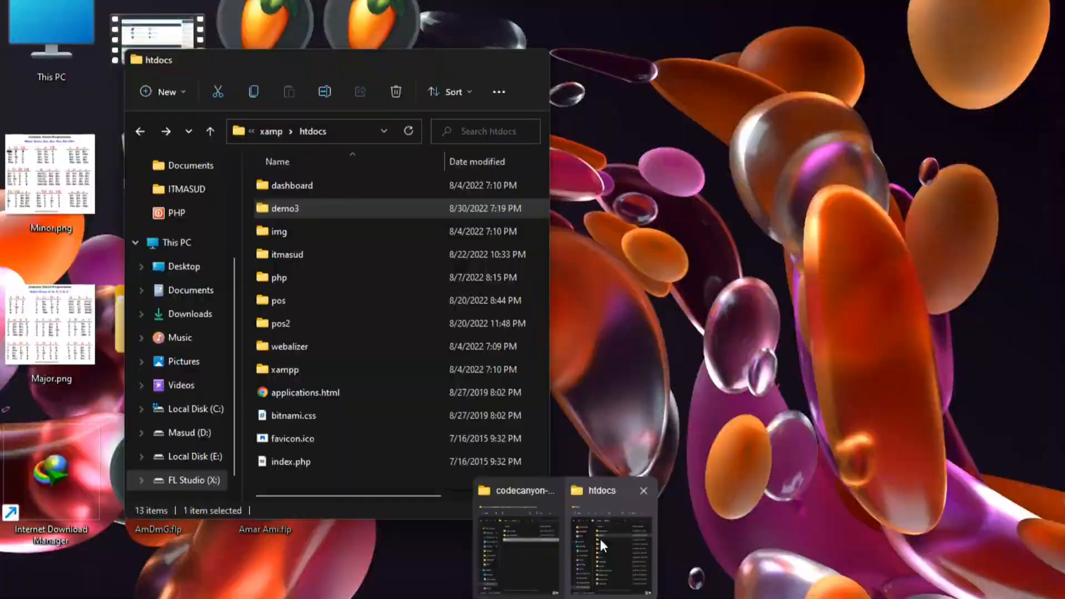
pyautogui.click(600, 538)
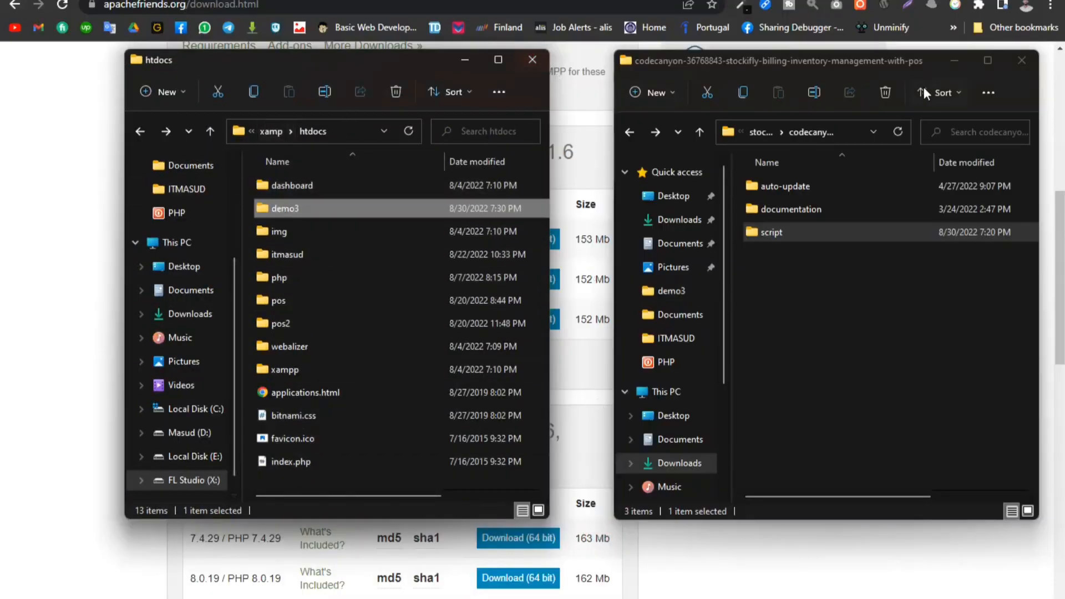
pyautogui.click(1021, 61)
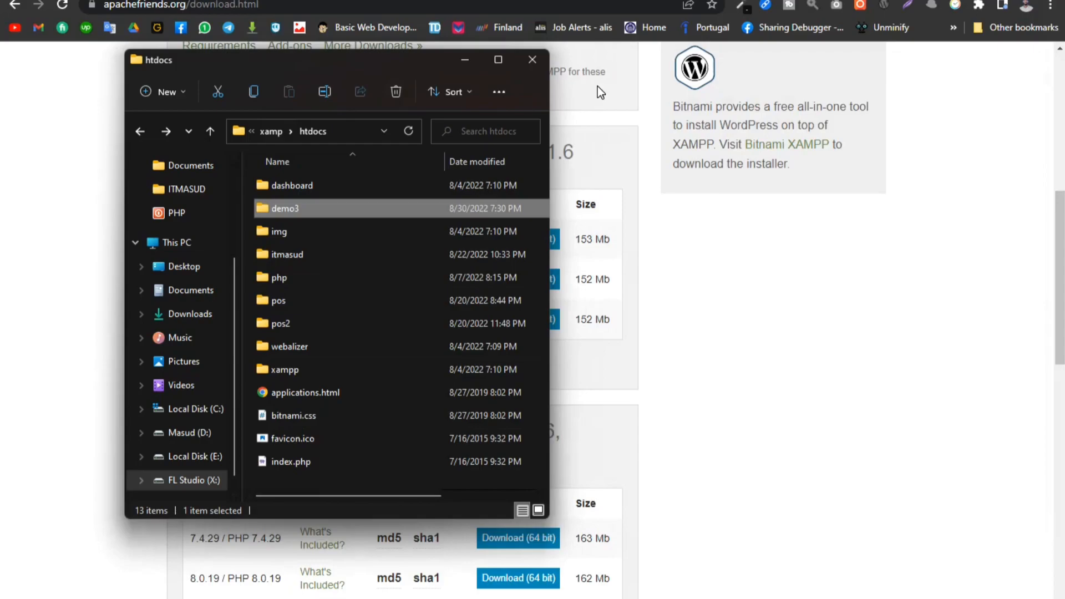
pyautogui.click(463, 66)
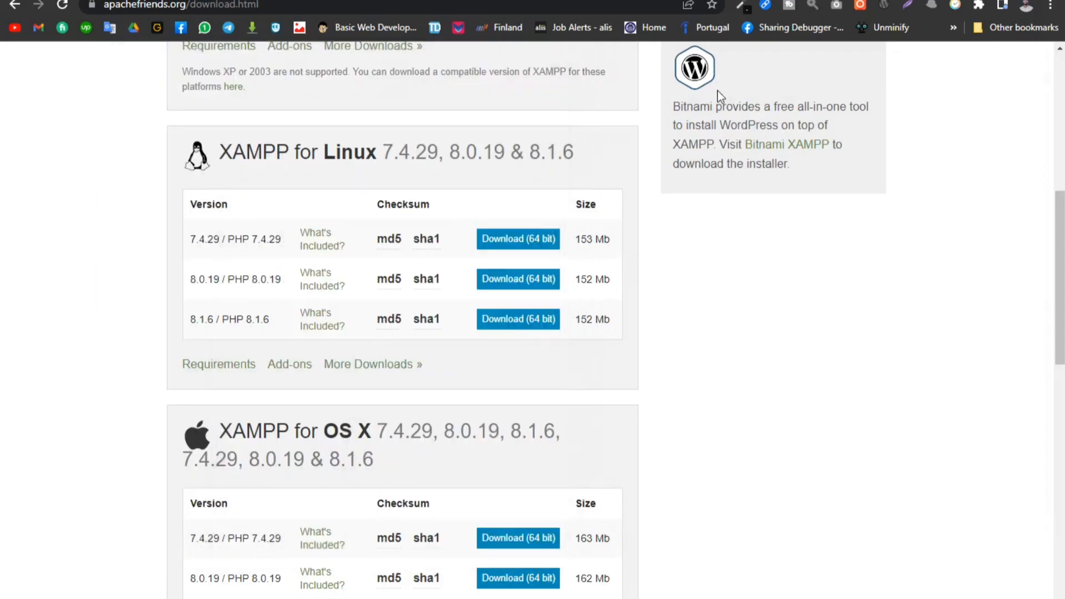
# - Bring up the XAMPP Control Panel and move its window to the middle of the screen
pyautogui.moveTo(564, 598)
pyautogui.click(437, 598)
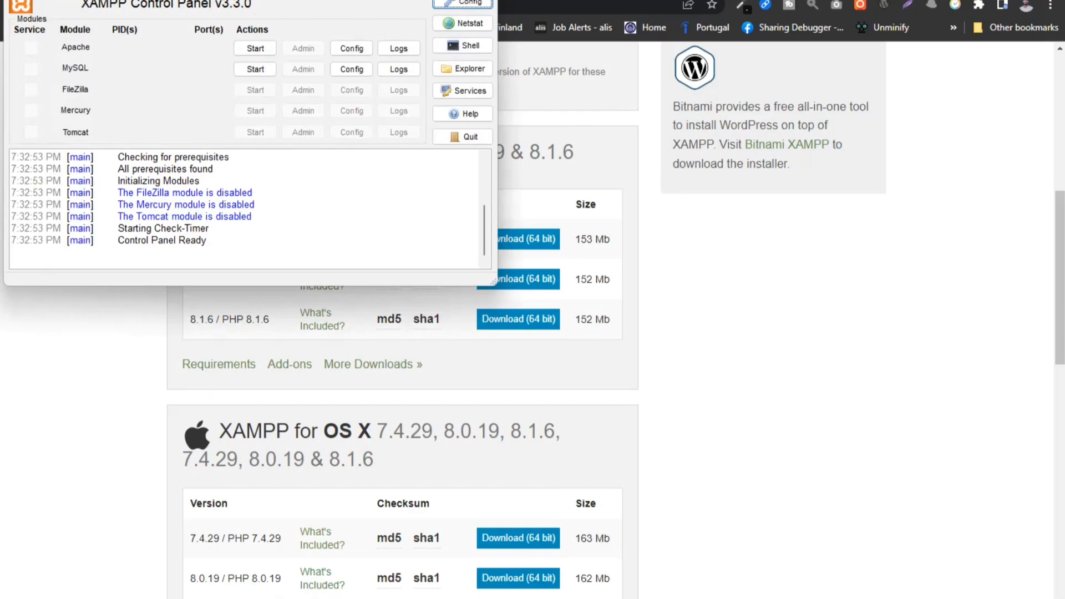
pyautogui.moveTo(358, 0); pyautogui.dragTo(564, 55)
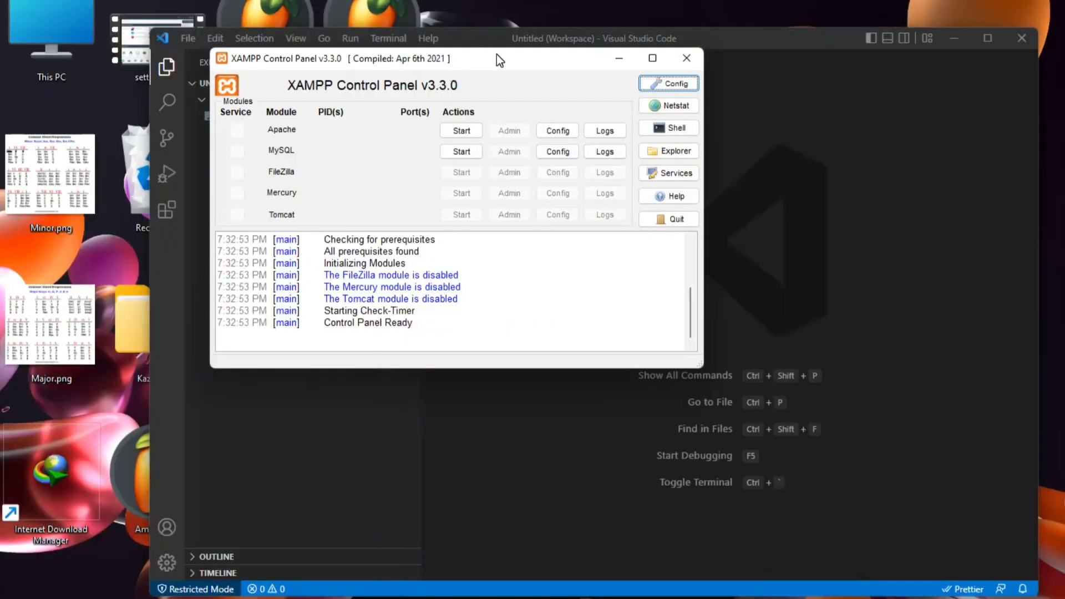
pyautogui.moveTo(496, 54); pyautogui.dragTo(590, 115)
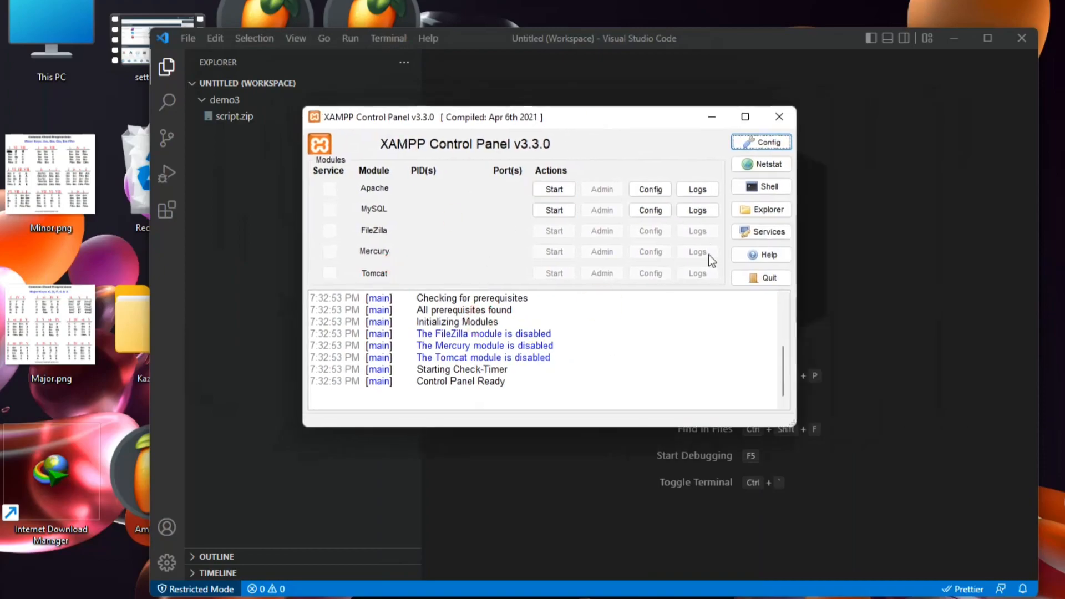
# - Start the Apache and MySQL modules and move the XAMPP Control Panel window toward the upper left
pyautogui.click(549, 193)
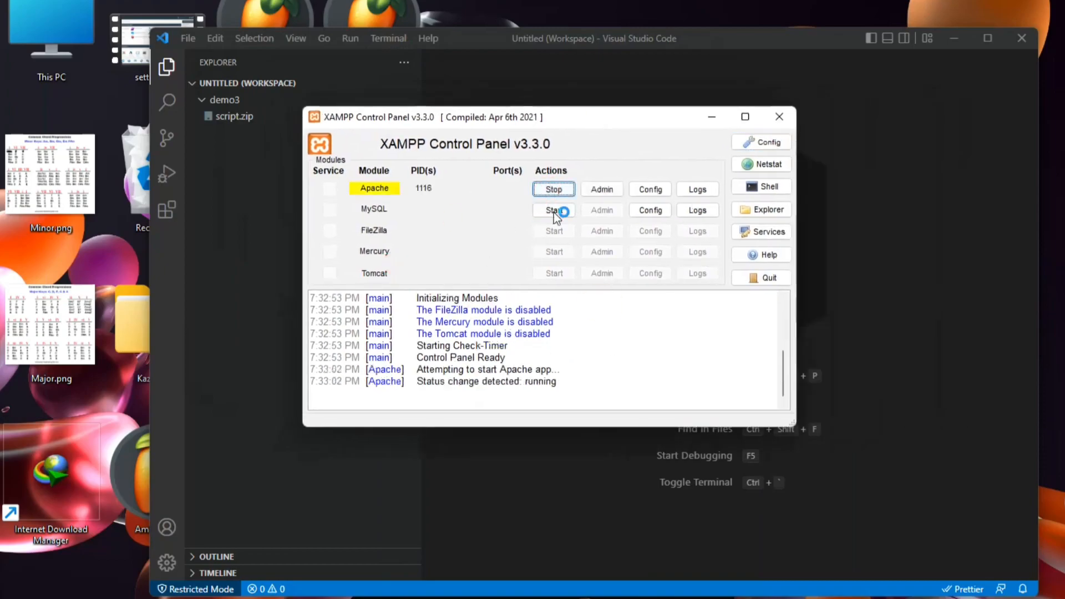
pyautogui.click(560, 216)
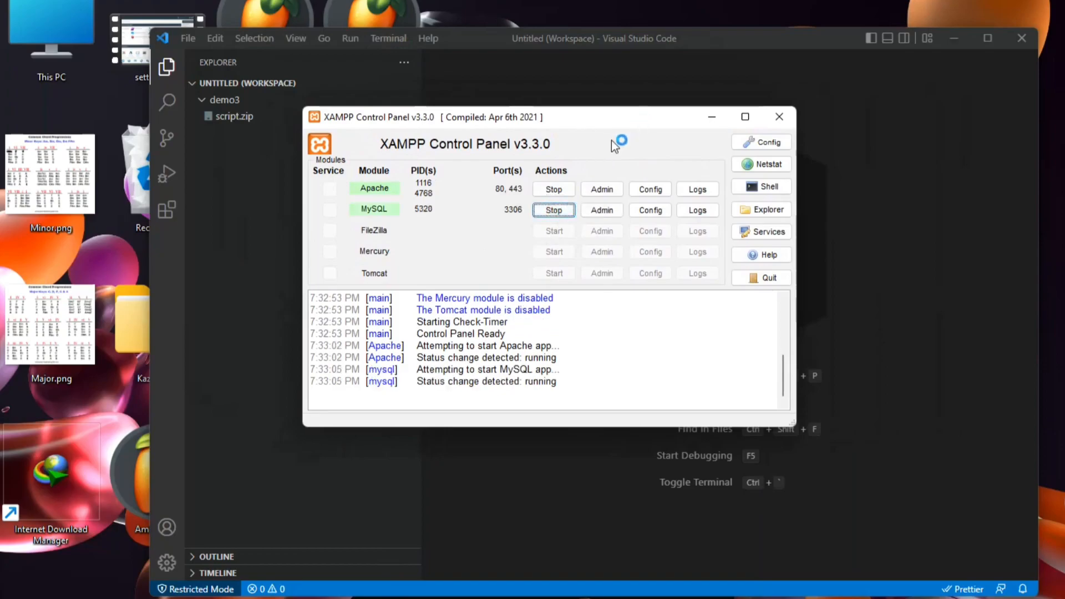
pyautogui.moveTo(602, 123); pyautogui.dragTo(437, 47)
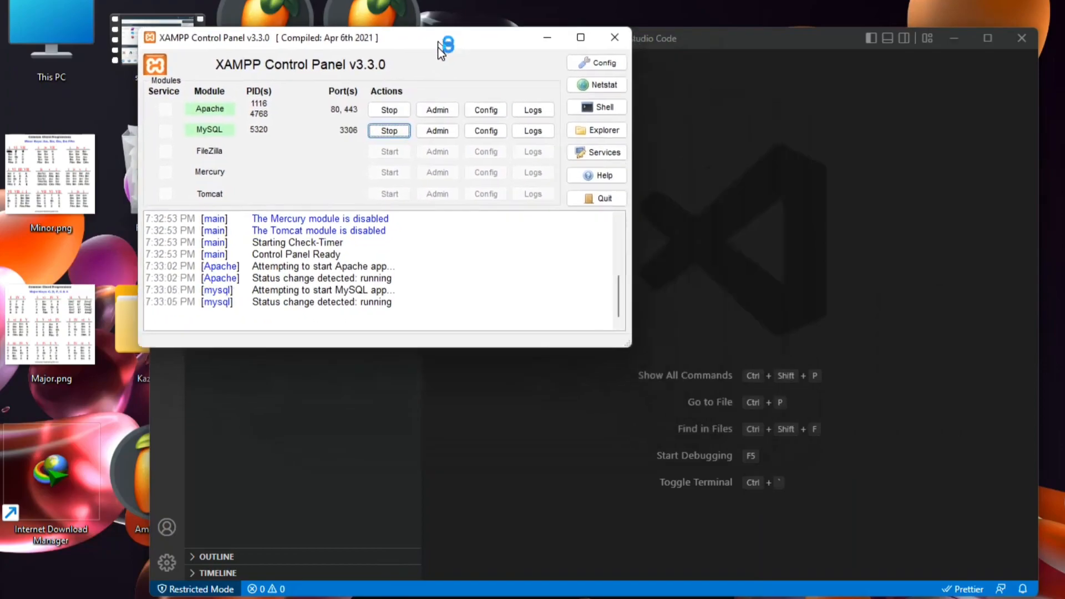
# - Check the Apache dashboard and MySQL admin page in the browser, and return to the XAMPP Control Panel
pyautogui.click(440, 110)
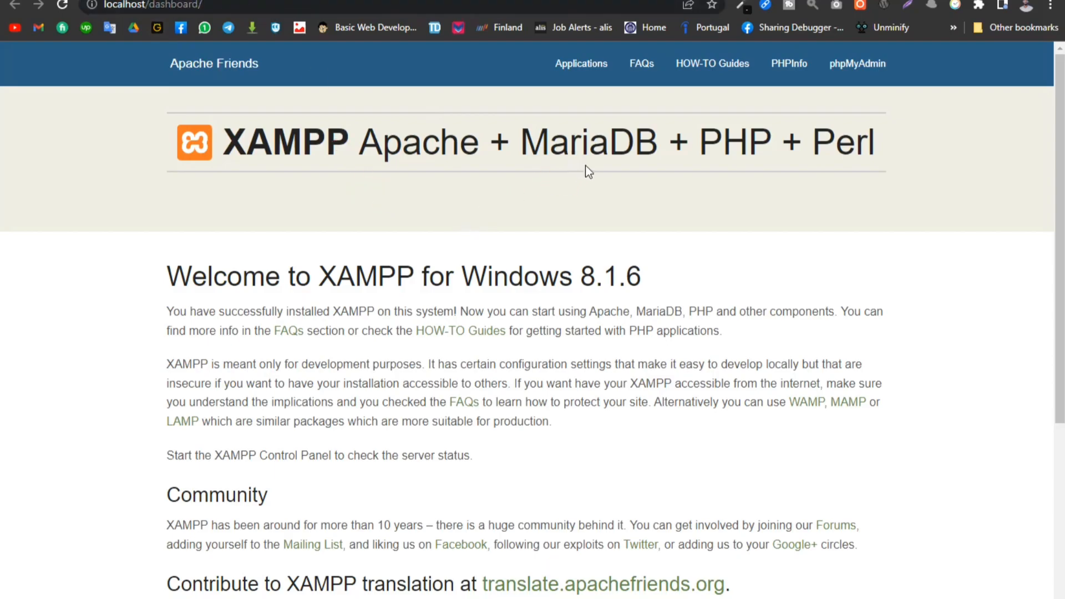
pyautogui.moveTo(880, 152); pyautogui.dragTo(203, 143)
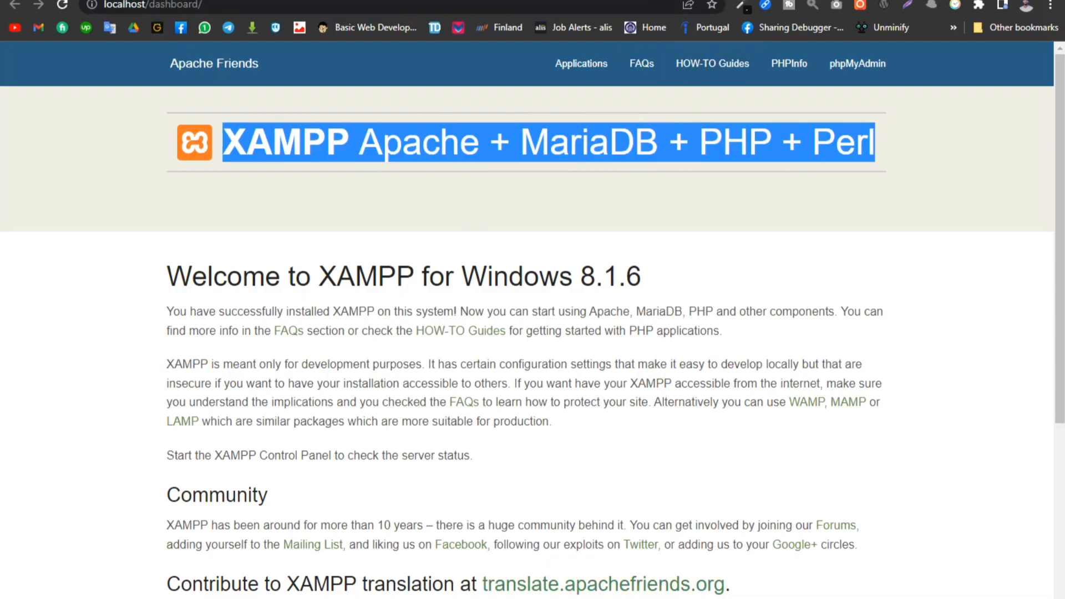
pyautogui.hotkey('alt', 'Tab')
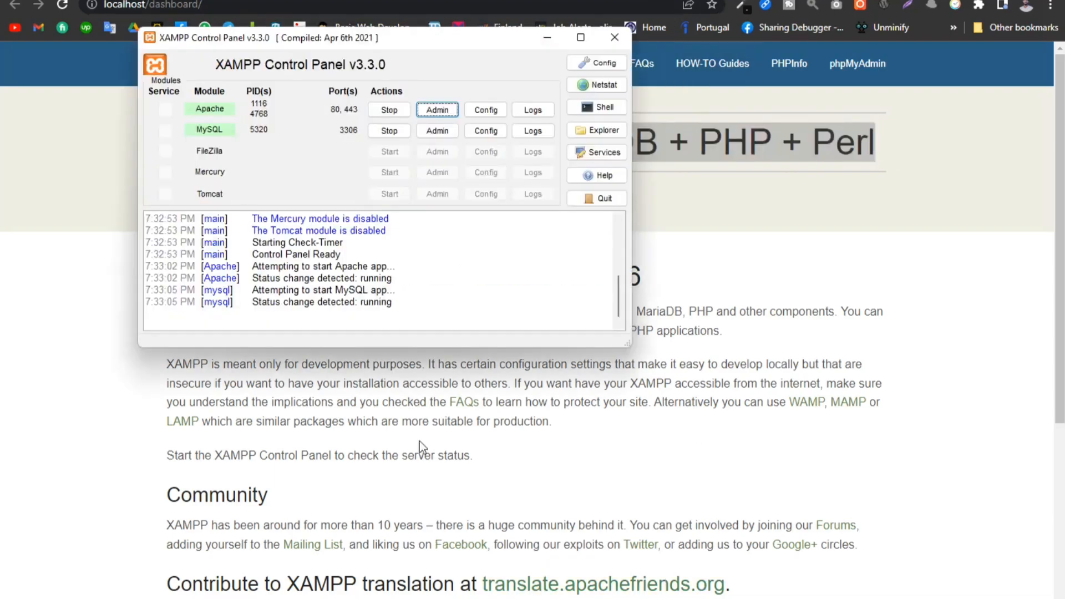
pyautogui.click(437, 132)
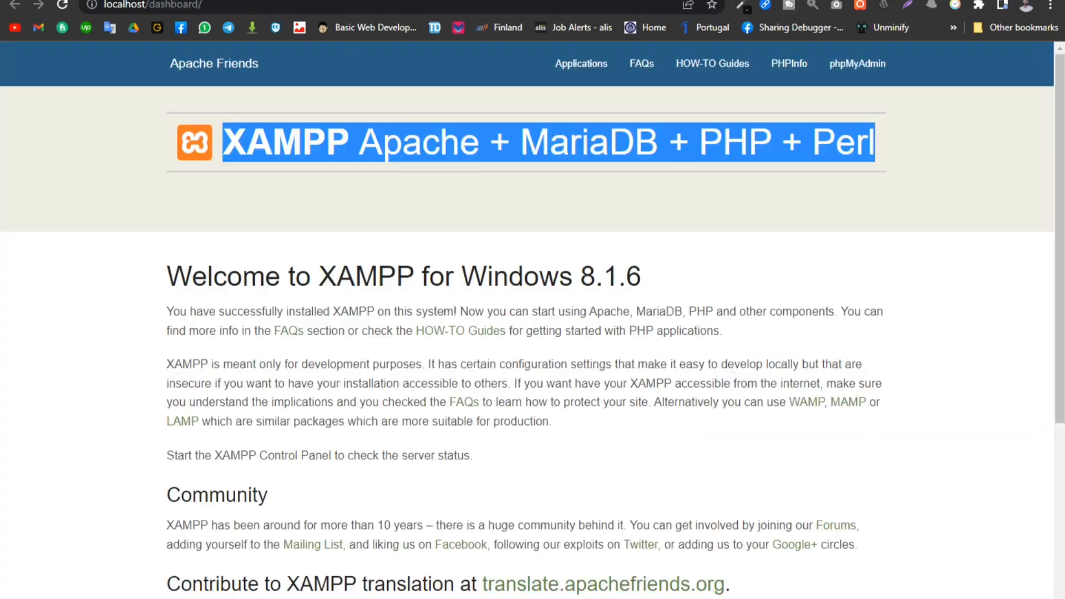
pyautogui.click(45, 231)
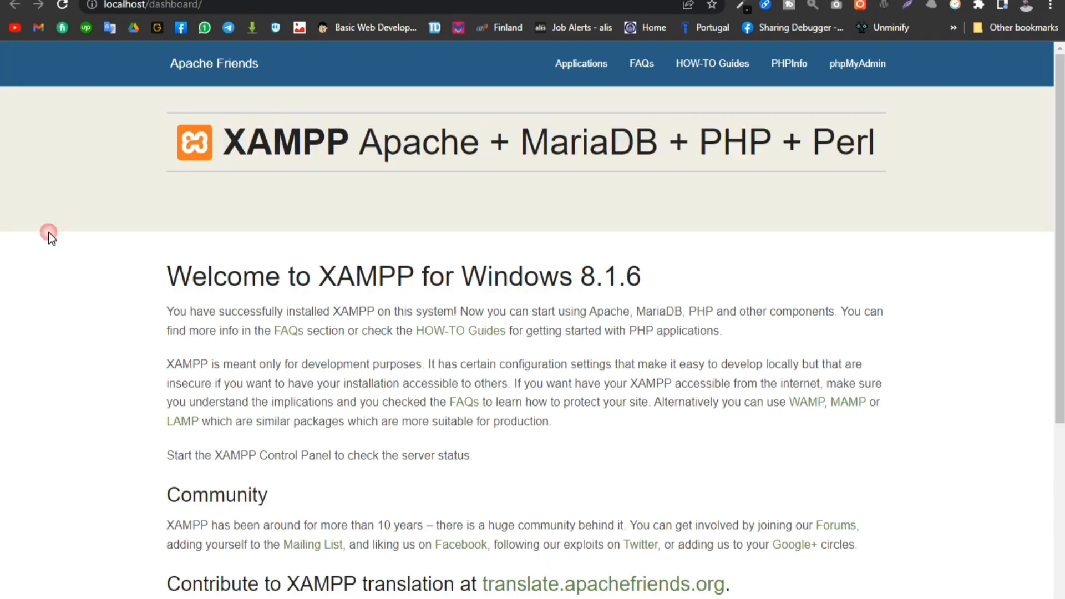
pyautogui.click(435, 598)
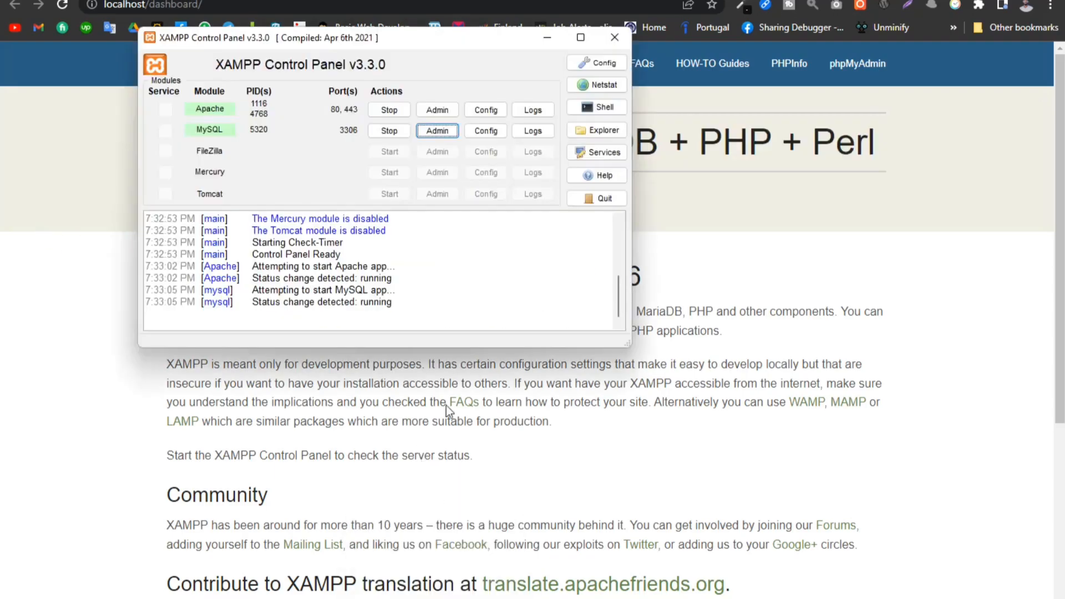
# - Open the XAMPP installation folder from the control panel and go into its htdocs folder
pyautogui.click(605, 131)
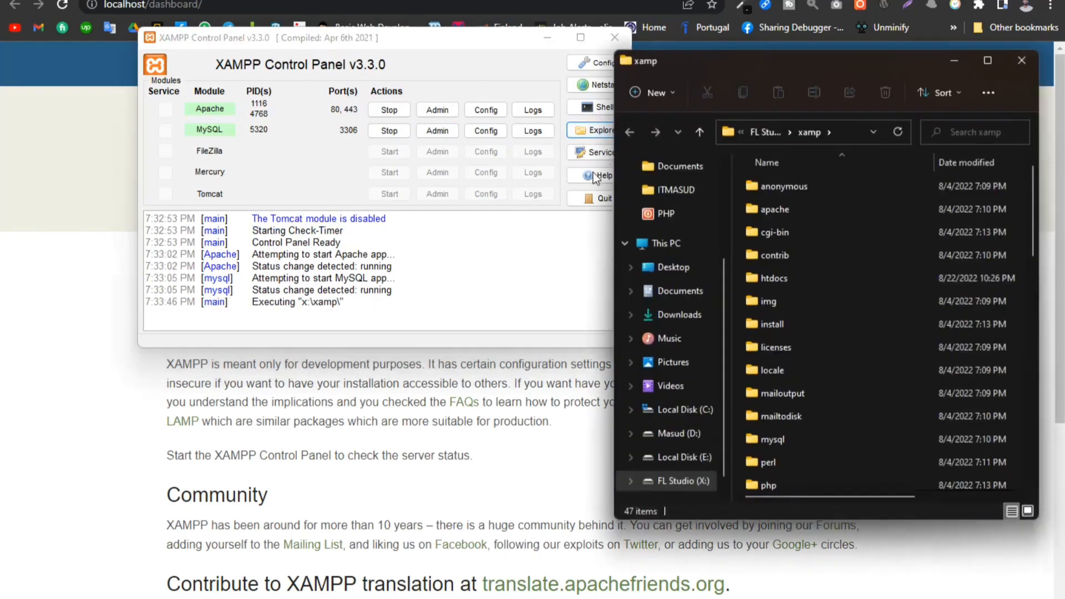
pyautogui.moveTo(700, 69); pyautogui.dragTo(541, 45)
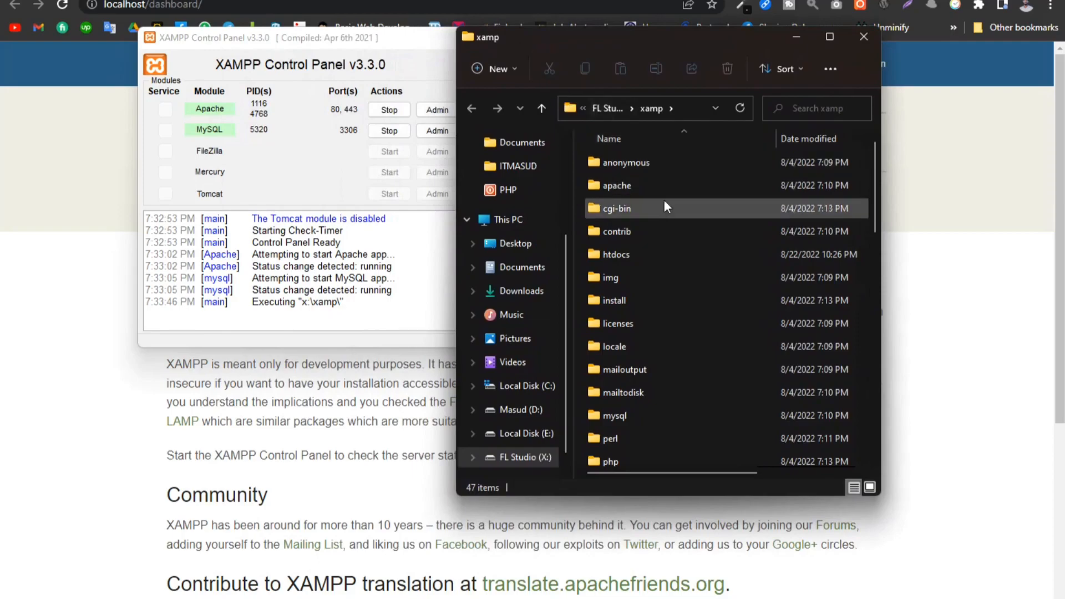
pyautogui.doubleClick(620, 254)
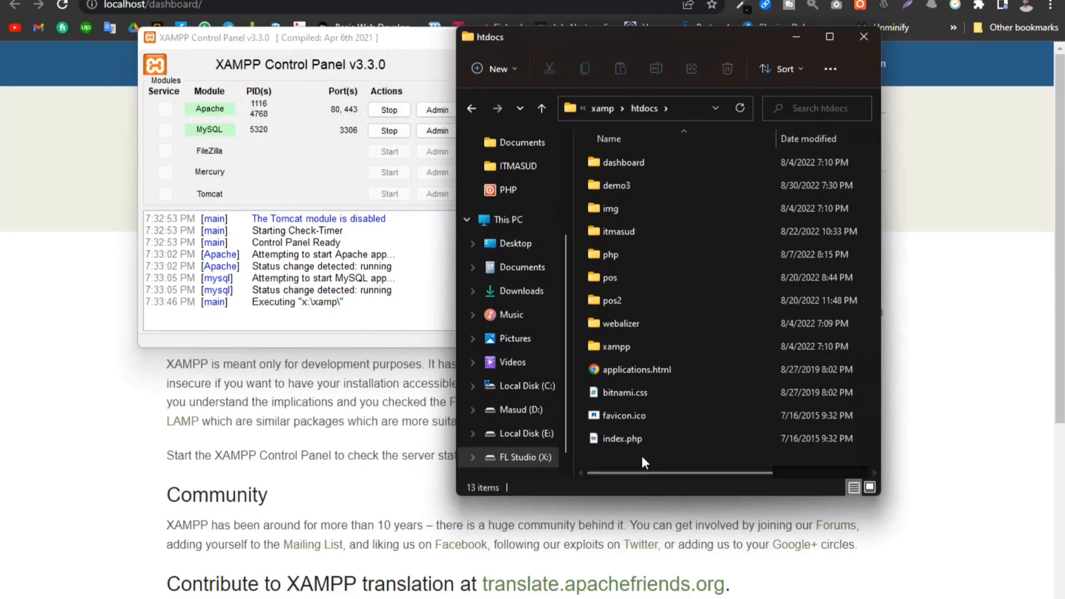
pyautogui.moveTo(642, 454); pyautogui.dragTo(664, 118)
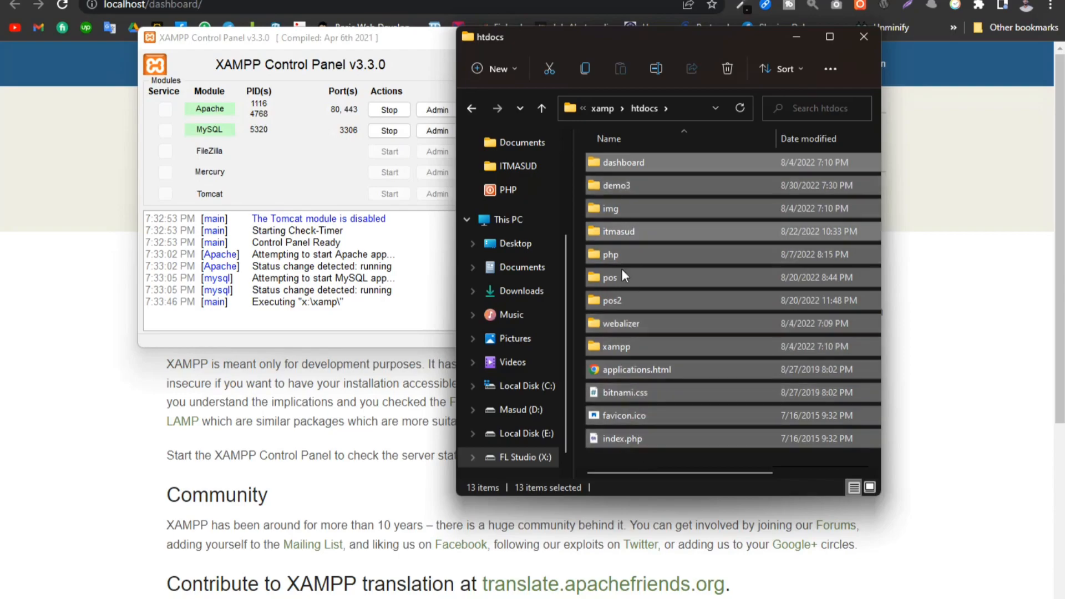
pyautogui.click(627, 459)
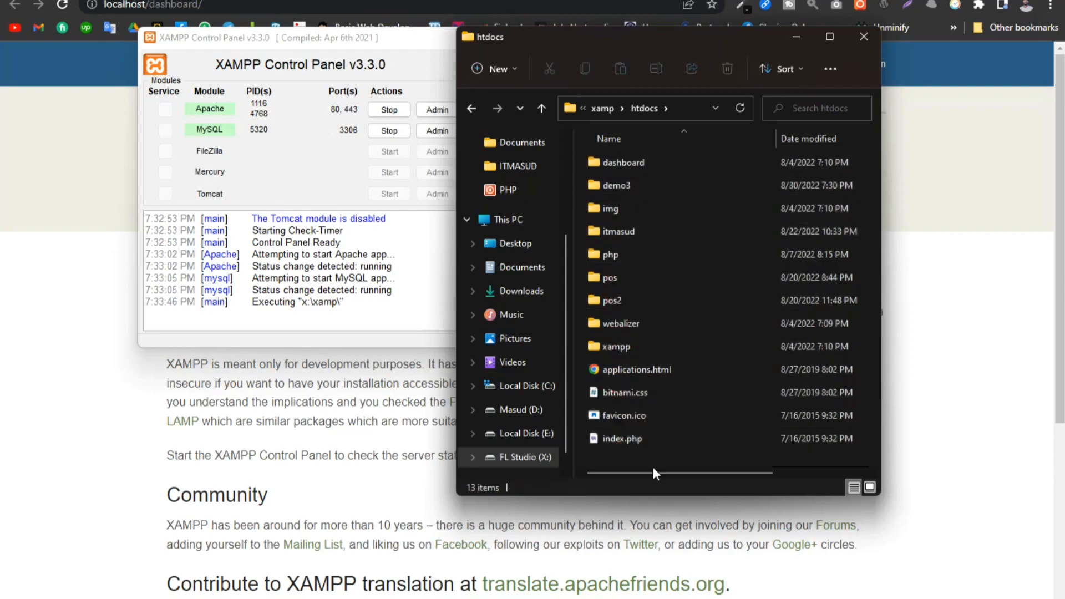
pyautogui.moveTo(621, 451); pyautogui.dragTo(584, 147)
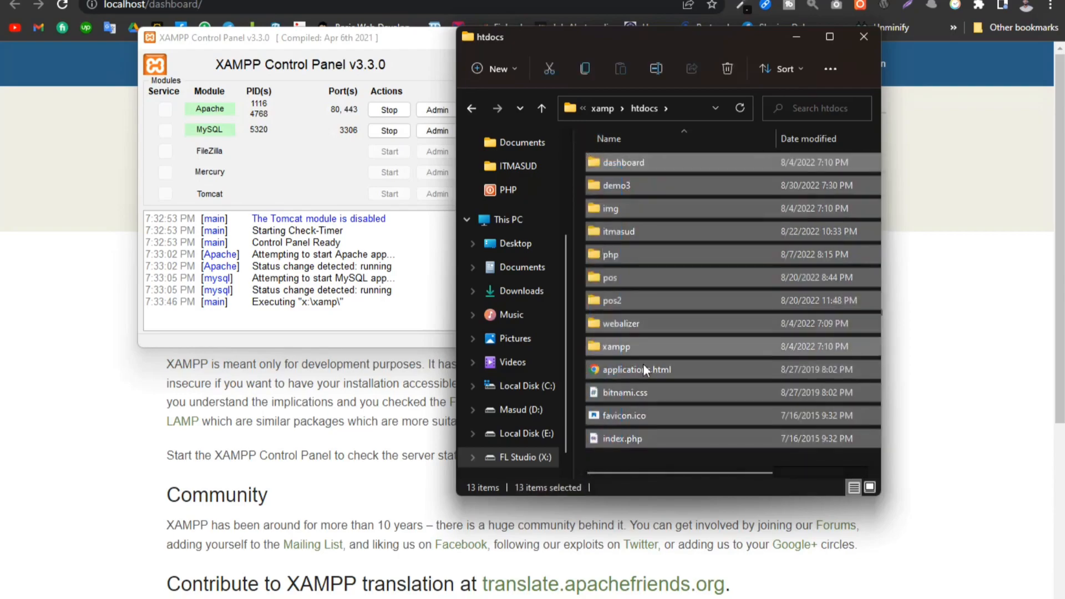
pyautogui.click(617, 461)
pyautogui.moveTo(617, 460); pyautogui.dragTo(617, 139)
pyautogui.click(630, 459)
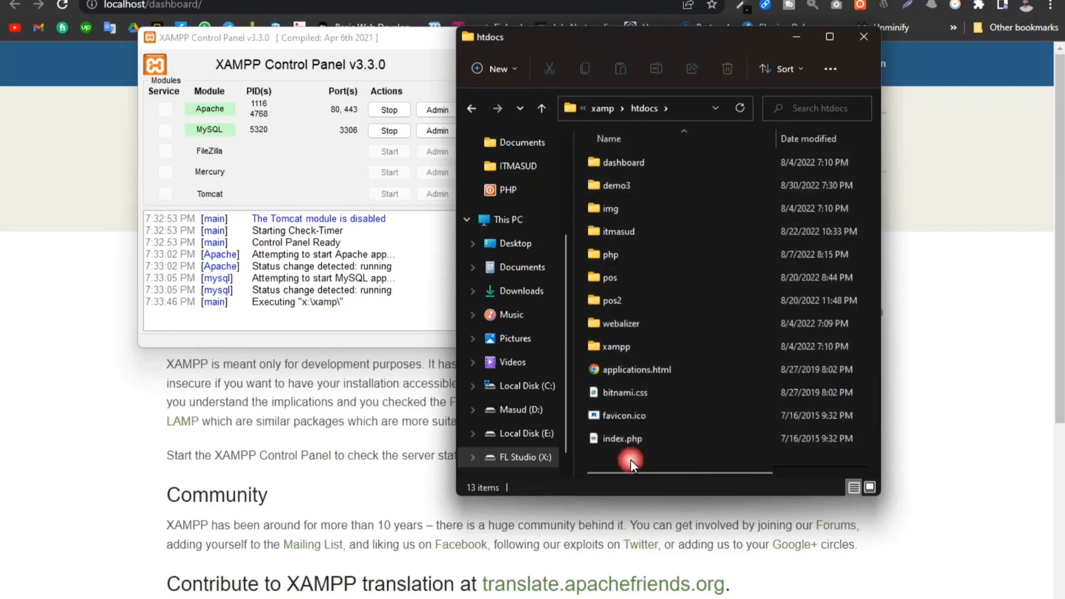
# - Create a new folder named demopos inside htdocs
pyautogui.rightClick(630, 460)
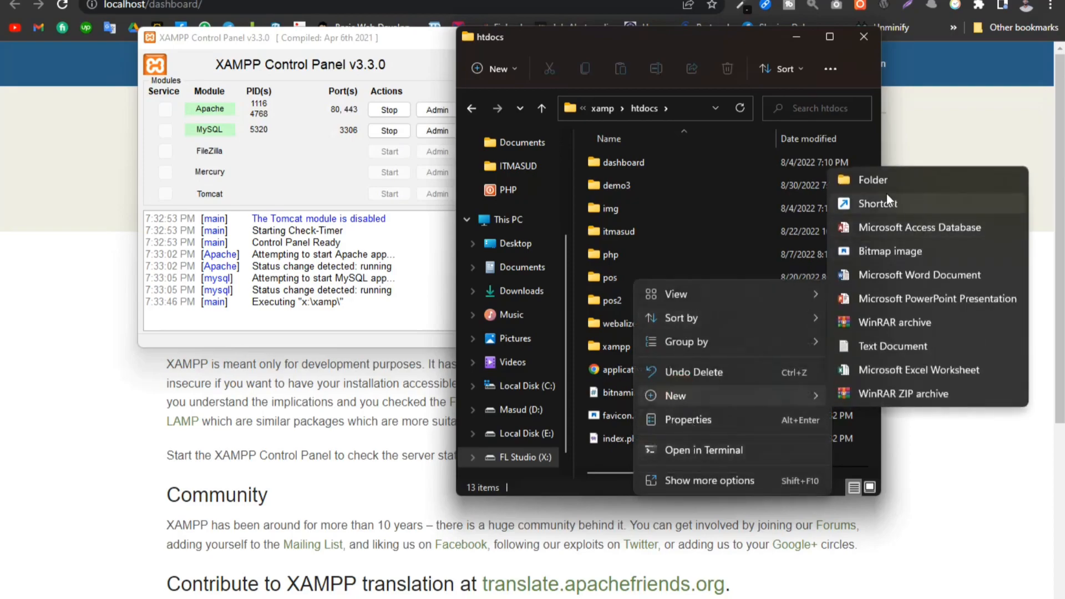
pyautogui.click(873, 179)
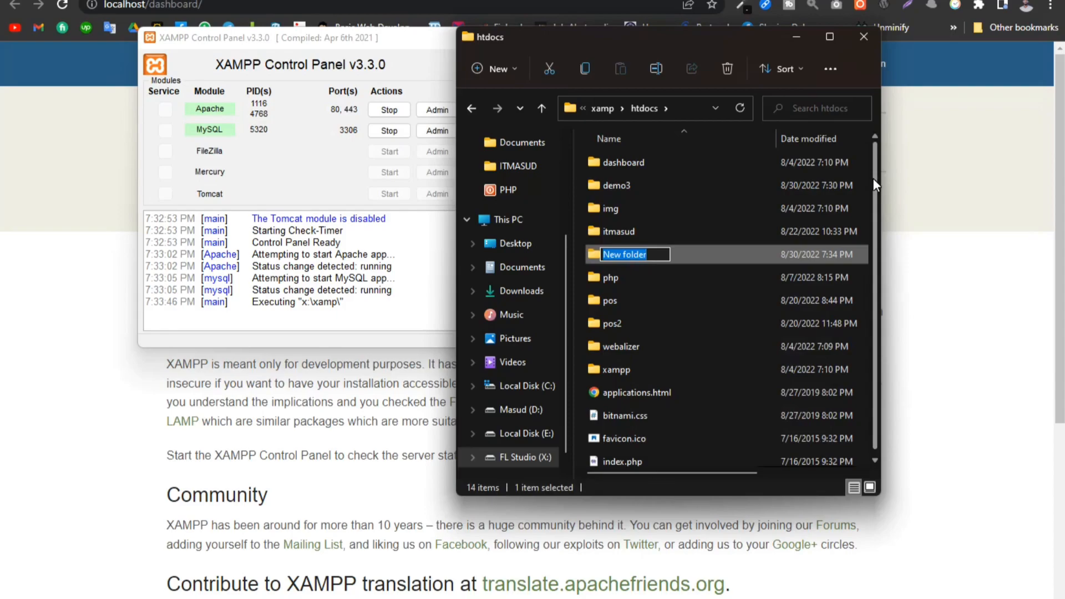
pyautogui.write('demopos')
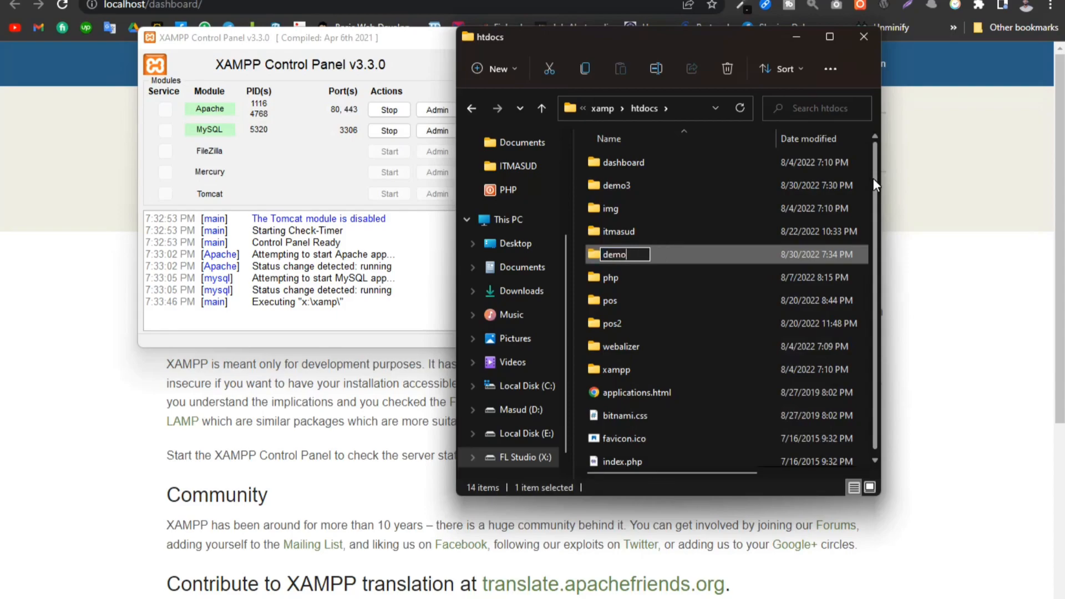
pyautogui.press('Return')
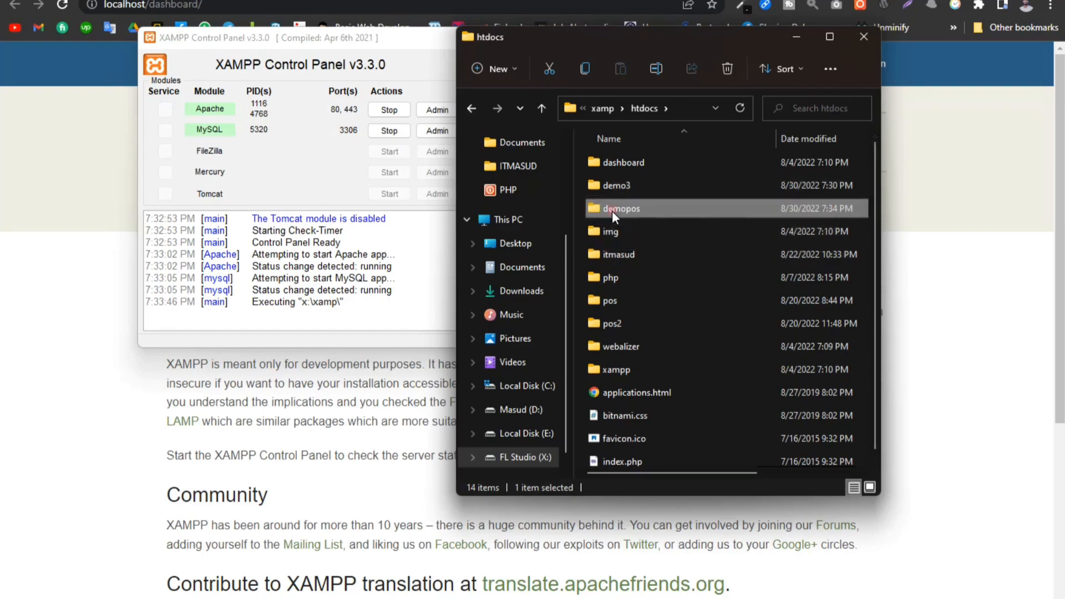
# - Copy script.zip from the demo3 folder into the new demopos folder
pyautogui.doubleClick(611, 211)
pyautogui.click(472, 108)
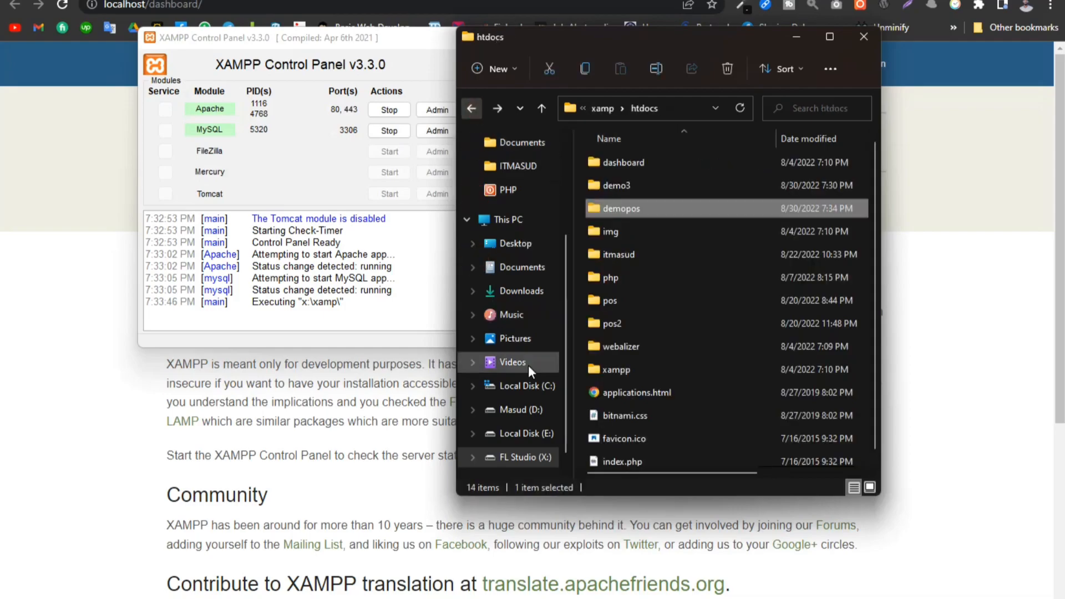
pyautogui.doubleClick(607, 188)
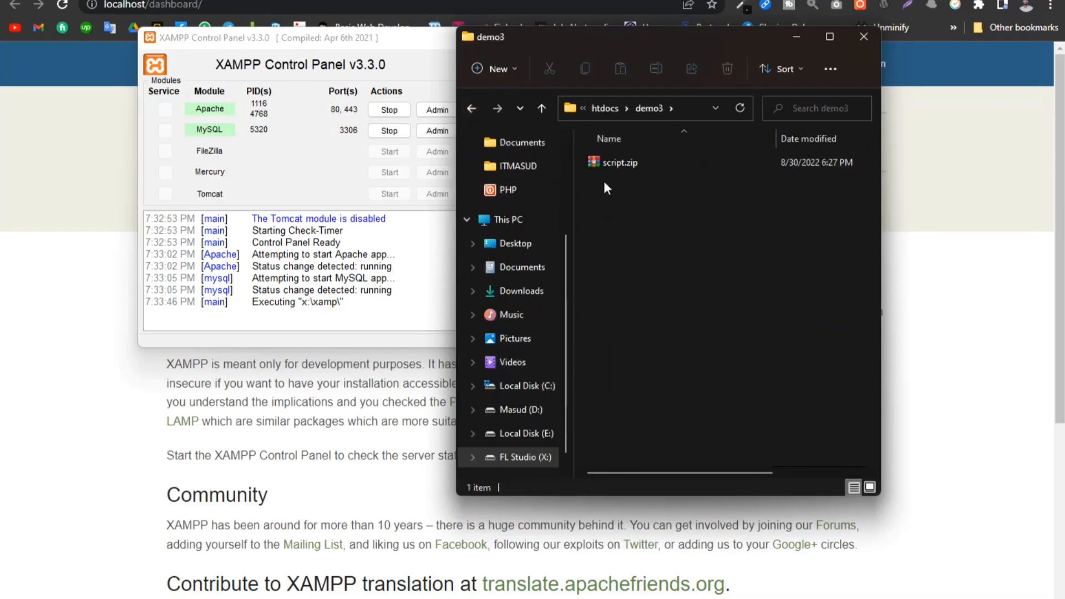
pyautogui.click(608, 167)
pyautogui.hotkey('ctrl', 'c')
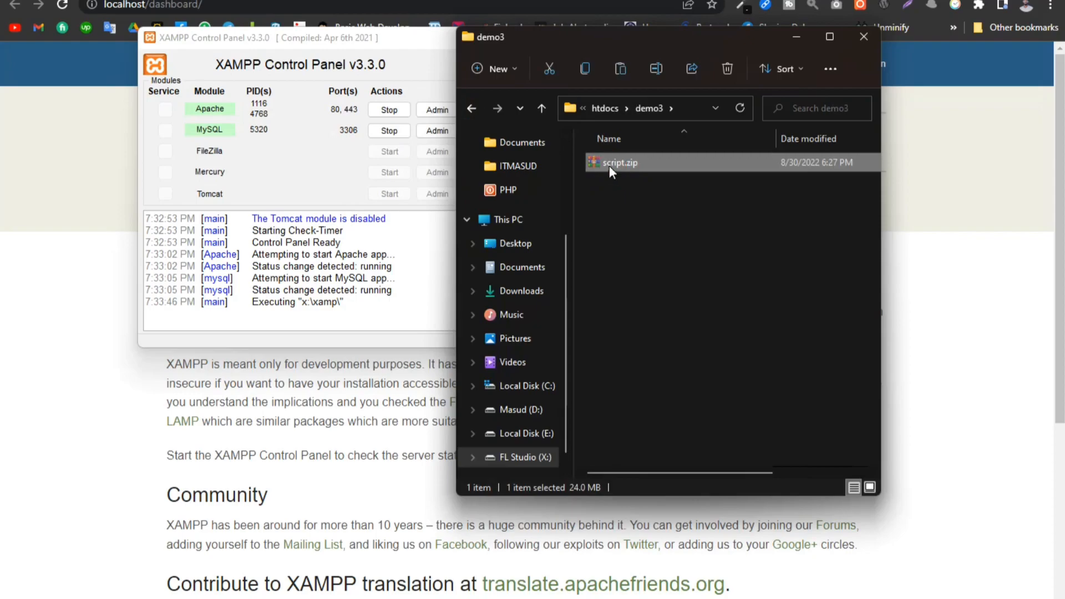
pyautogui.press('BackSpace')
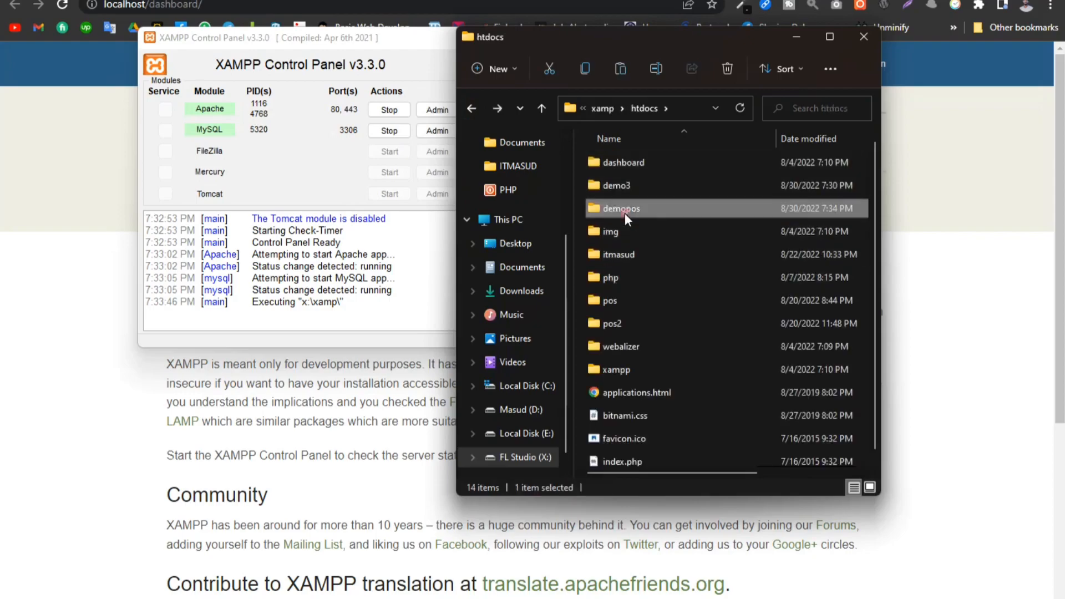
pyautogui.doubleClick(624, 211)
pyautogui.hotkey('ctrl', 'v')
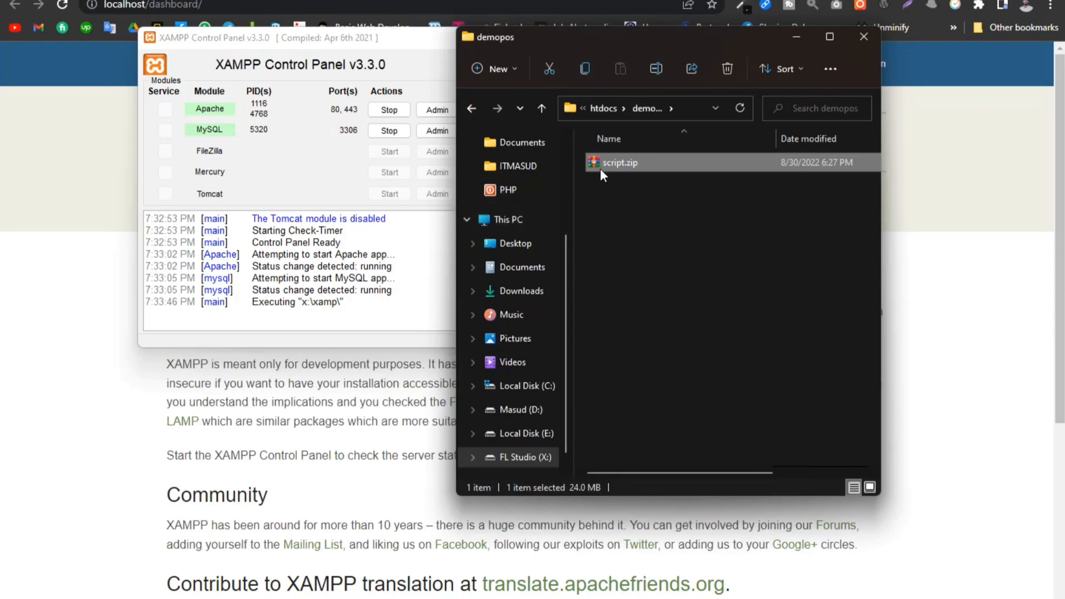
# - Extract script.zip inside the demopos folder using WinRAR
pyautogui.rightClick(597, 169)
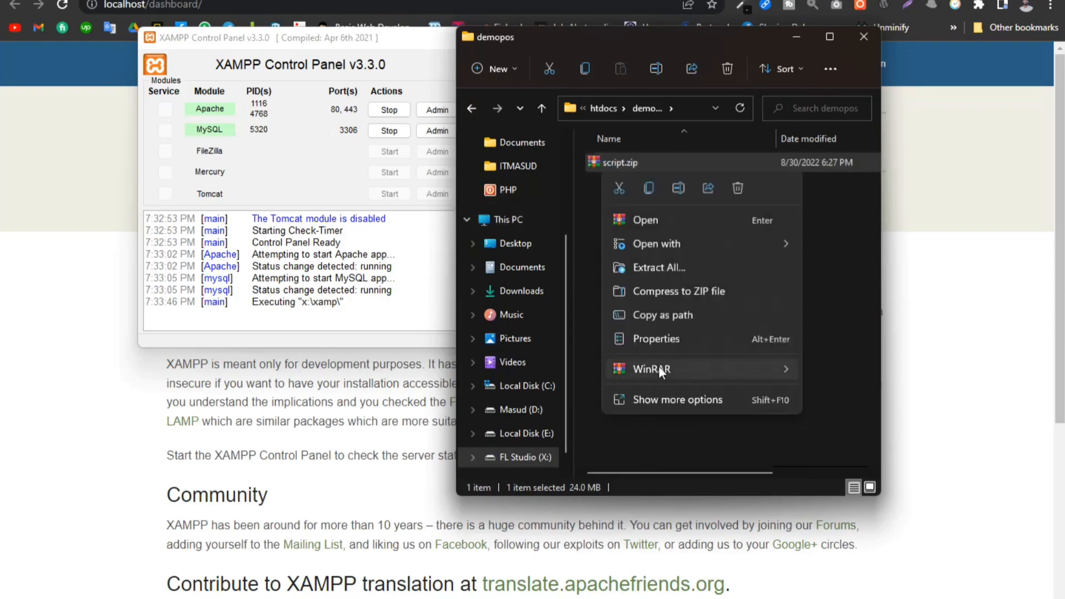
pyautogui.moveTo(667, 367)
pyautogui.click(856, 393)
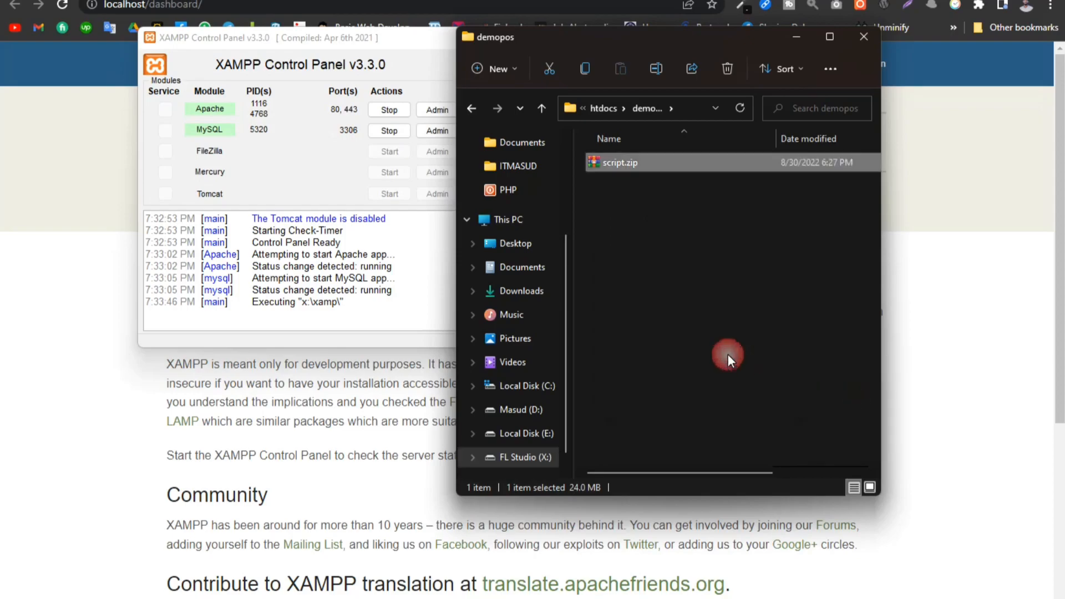
pyautogui.press('Return')
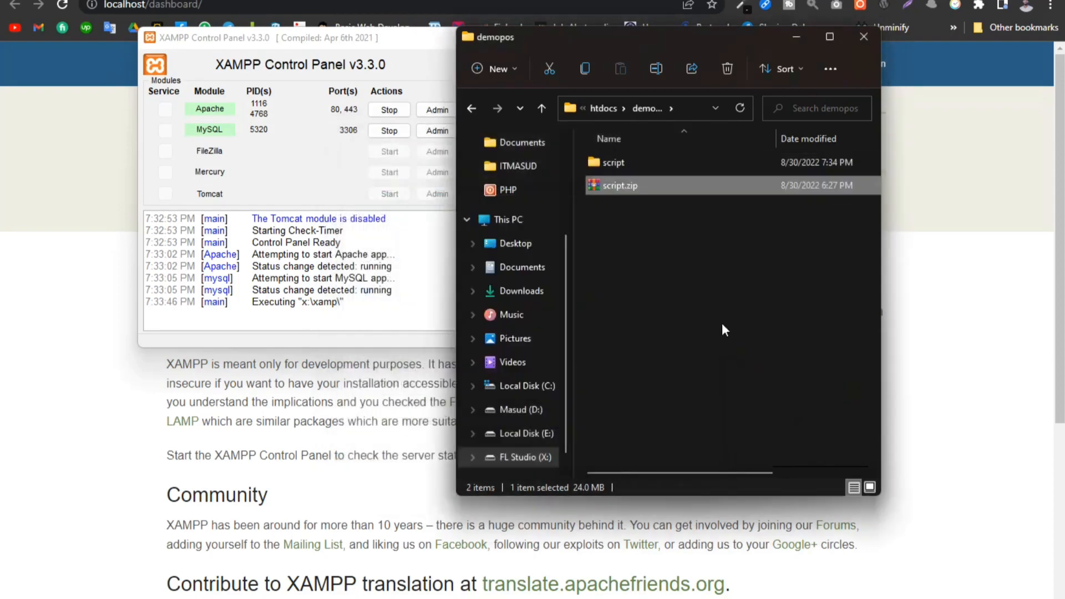
pyautogui.click(707, 330)
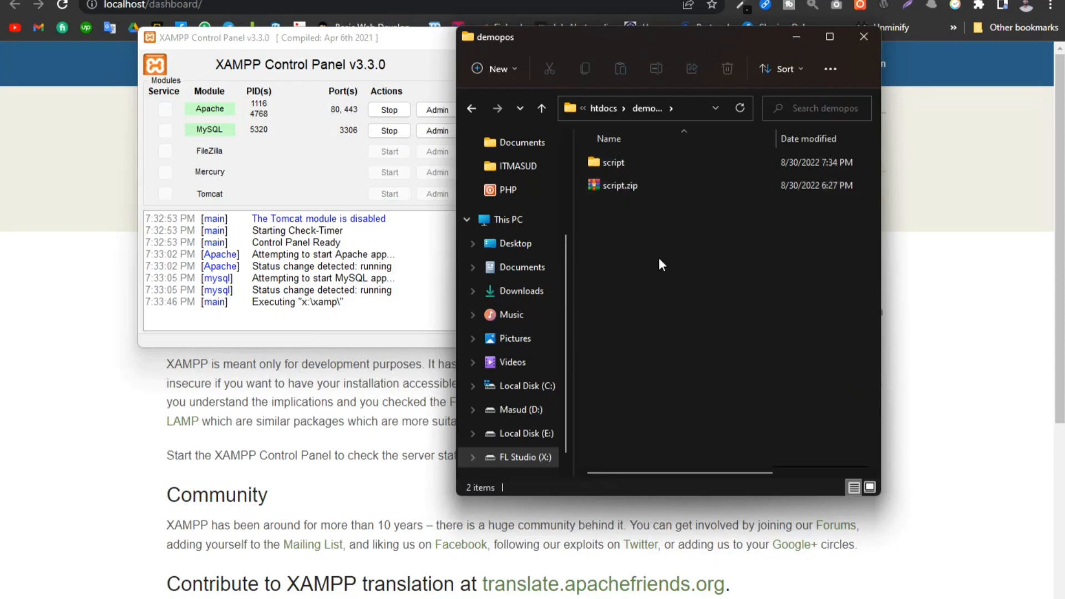
# - Move everything inside the extracted script folder up into the demopos folder
pyautogui.doubleClick(617, 163)
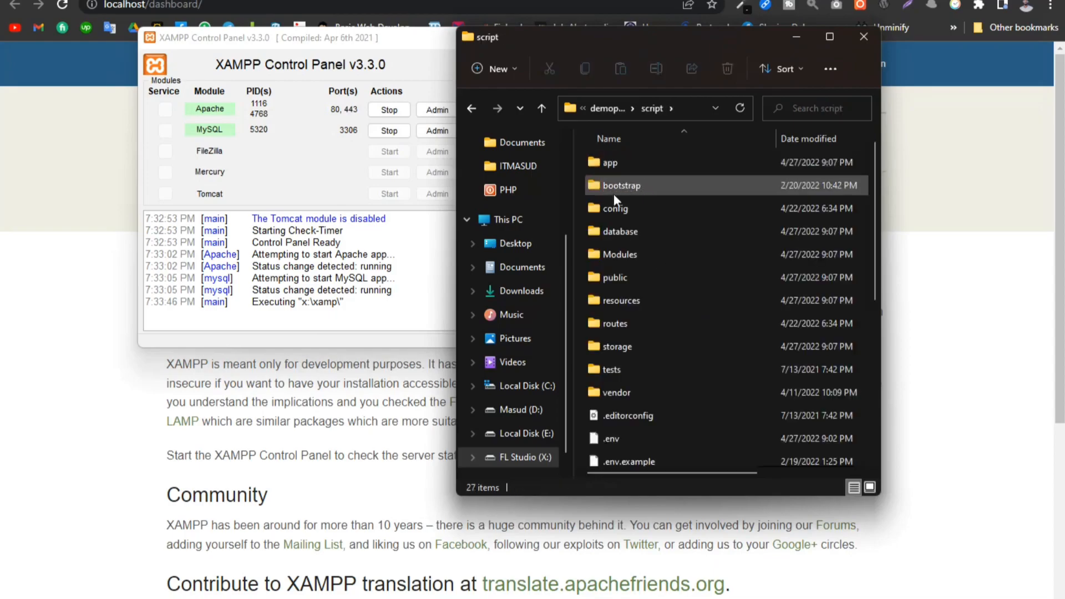
pyautogui.hotkey('ctrl', 'a')
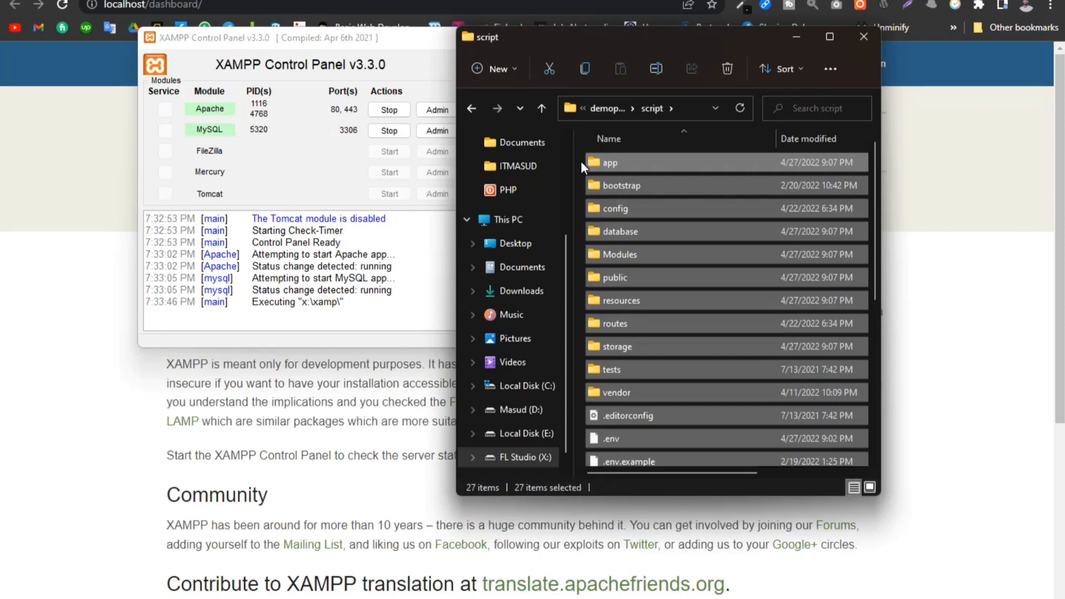
pyautogui.hotkey('ctrl', 'x')
pyautogui.hotkey('alt', 'Up')
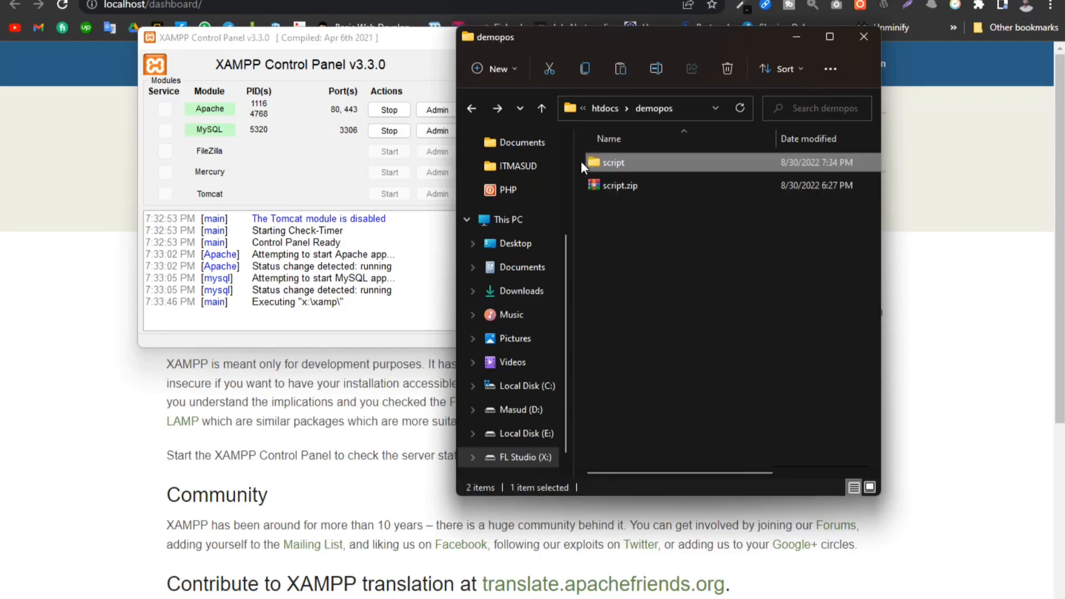
pyautogui.hotkey('alt', 'Up')
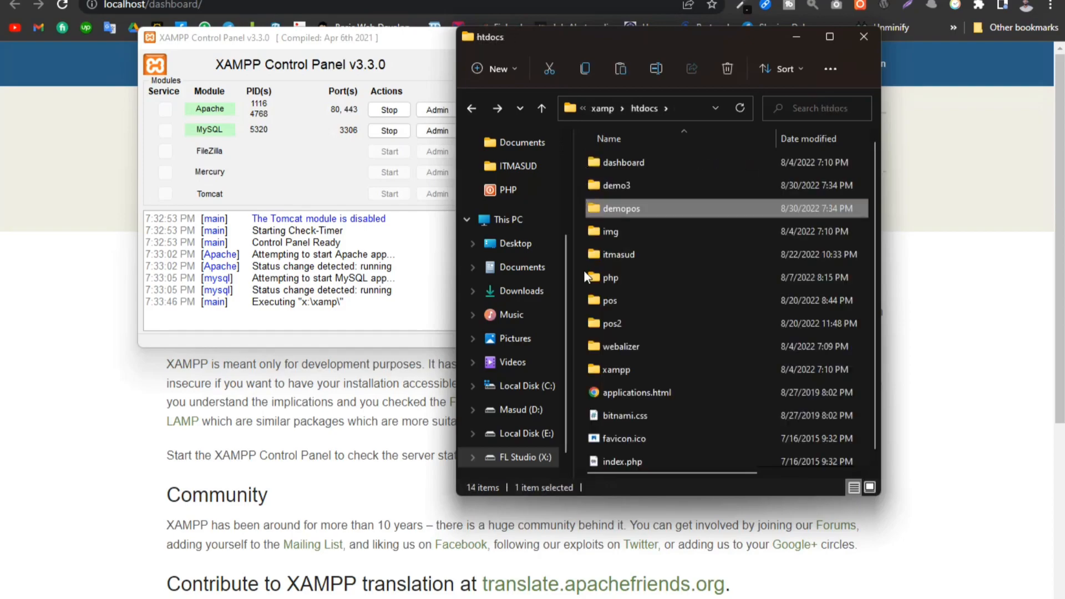
pyautogui.doubleClick(611, 207)
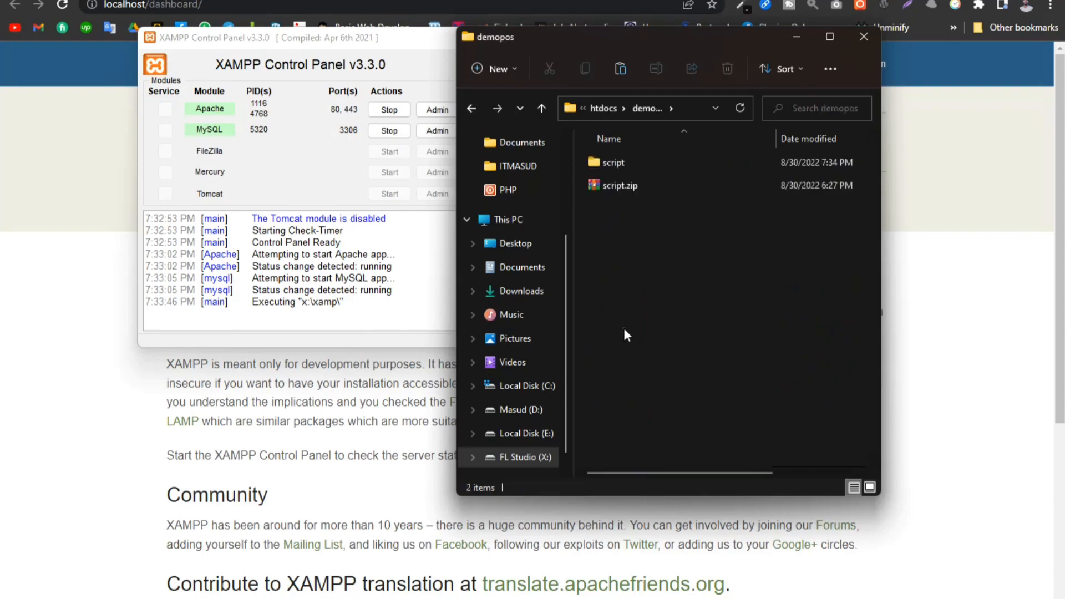
pyautogui.hotkey('ctrl', 'v')
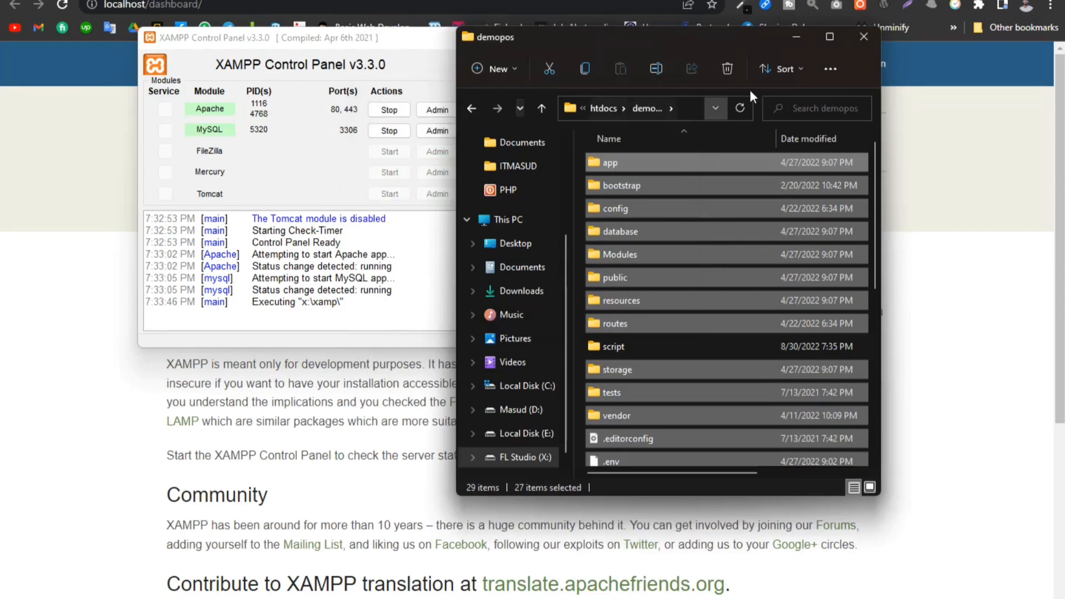
# - Review the full contents of the demopos folder, deselect its files, and bring the XAMPP dashboard page to the front
pyautogui.click(828, 37)
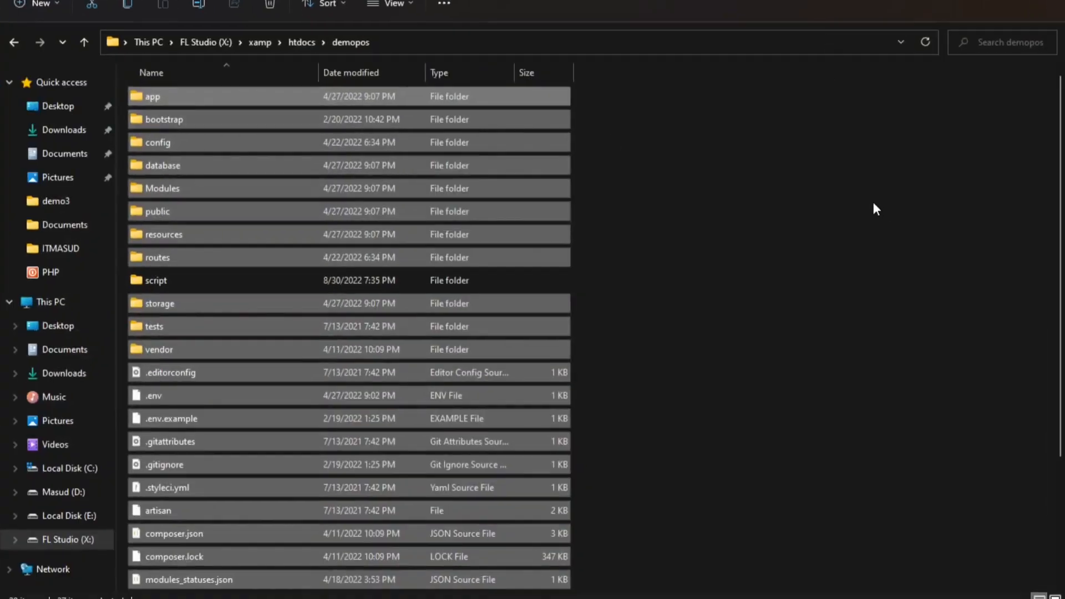
pyautogui.click(873, 205)
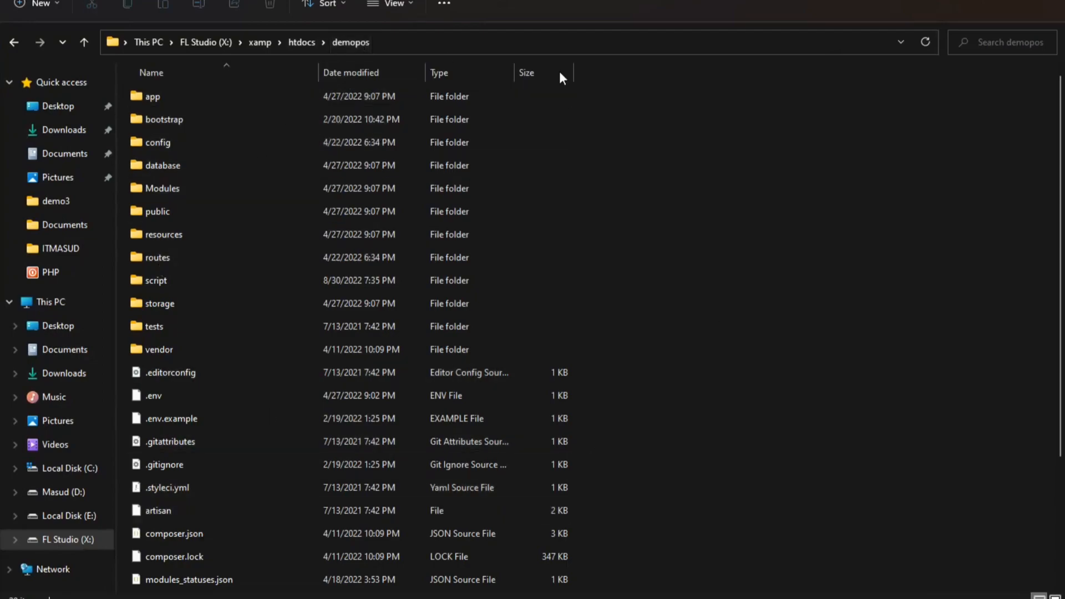
pyautogui.click(1040, 5)
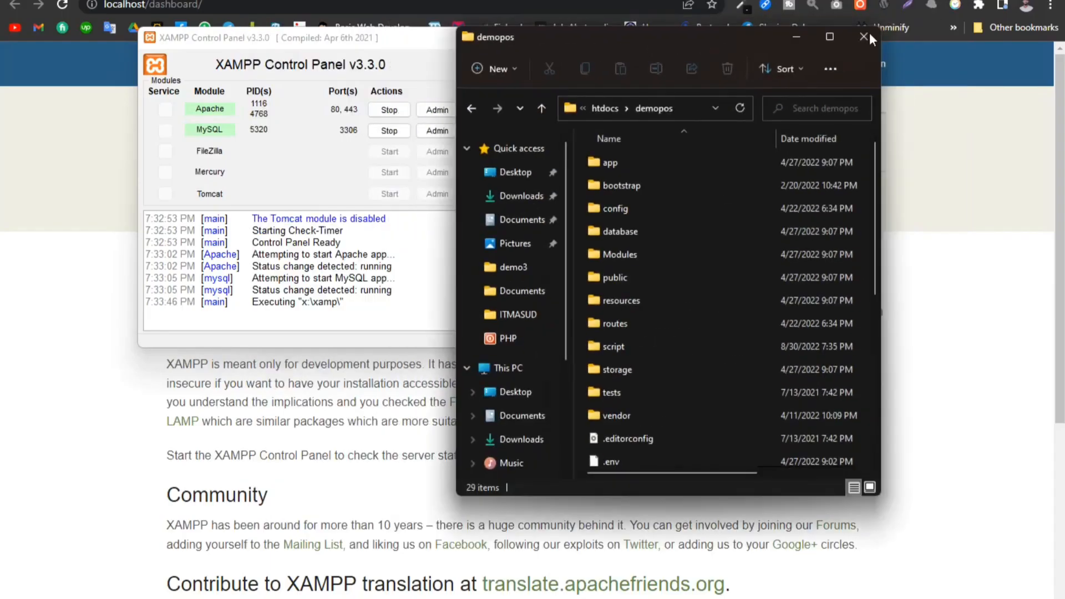
pyautogui.click(794, 37)
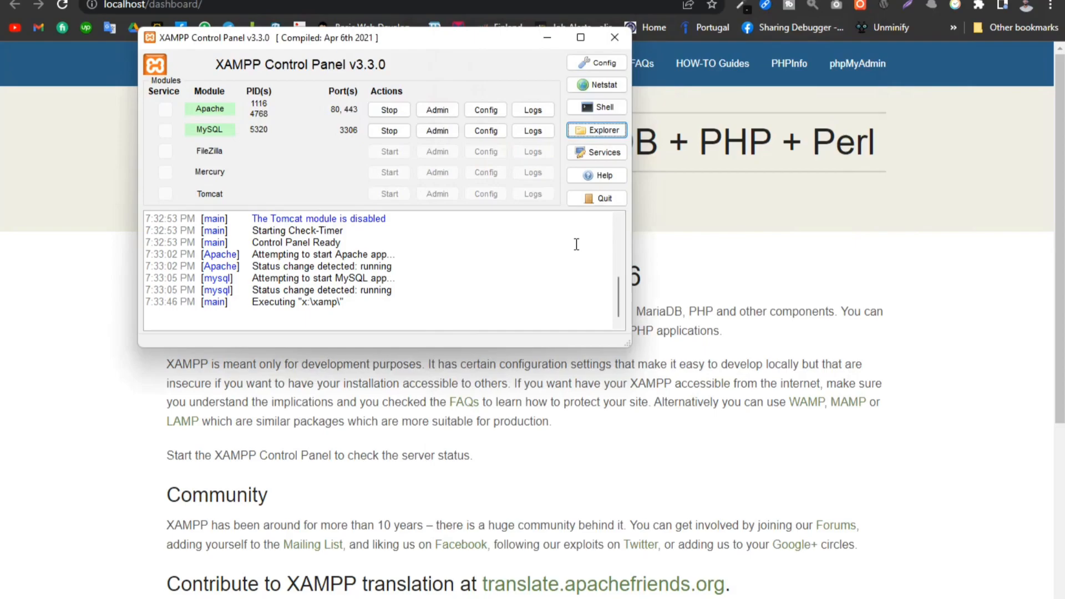
pyautogui.click(877, 215)
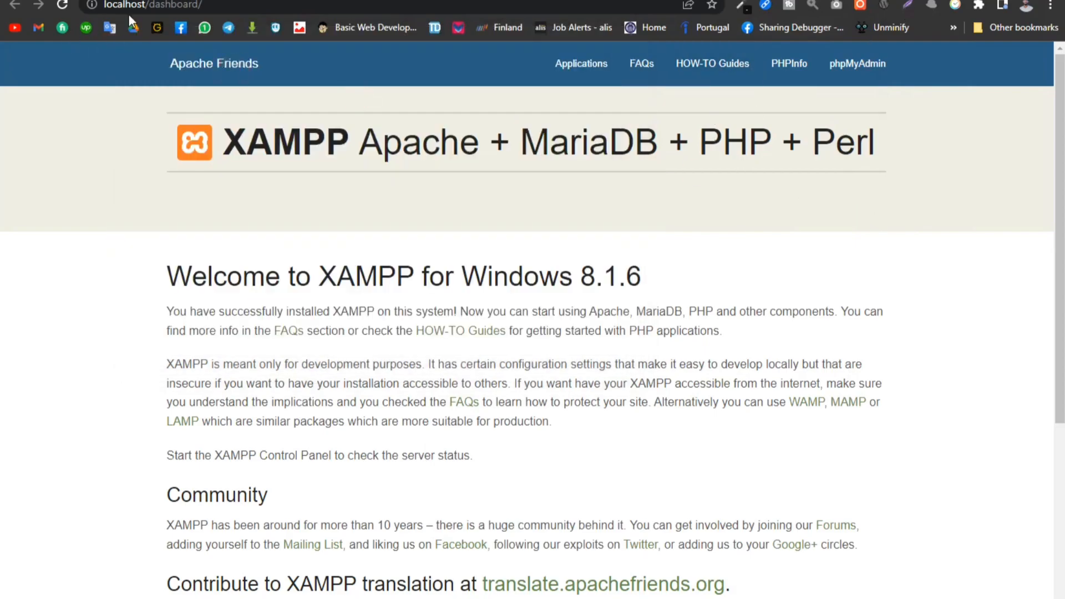
# - Check the demopos folder name and load localhost/demopos in the browser
pyautogui.moveTo(149, 5); pyautogui.dragTo(276, 11)
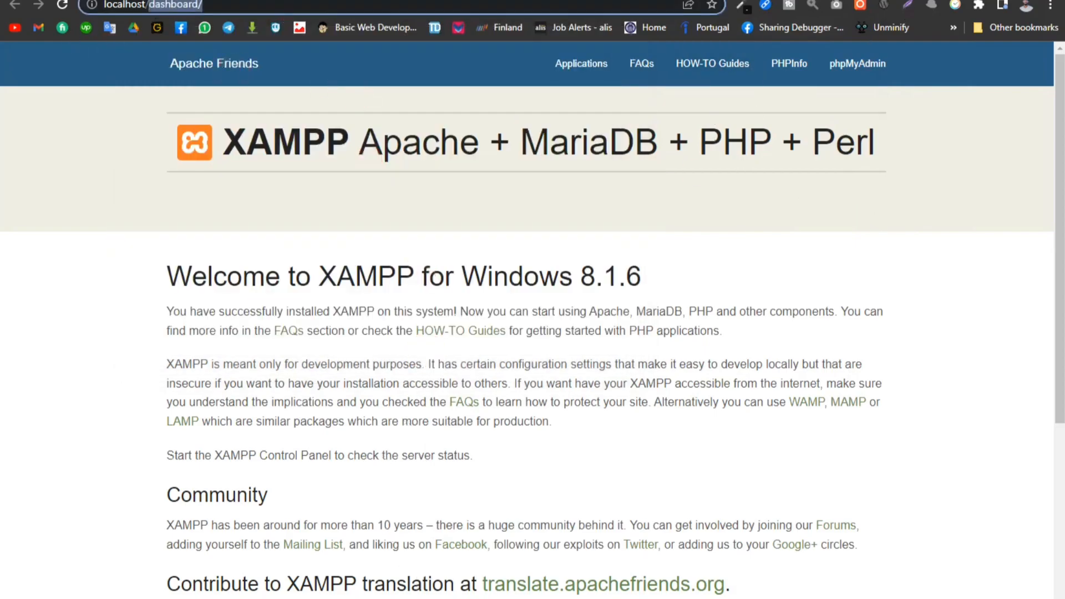
pyautogui.moveTo(434, 598)
pyautogui.moveTo(566, 598)
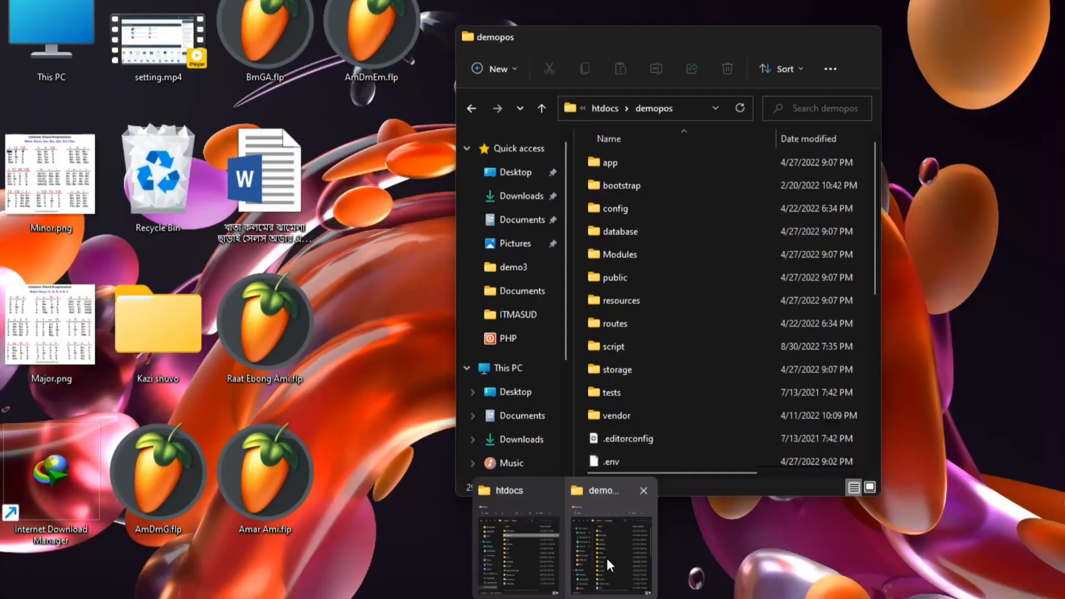
pyautogui.click(607, 558)
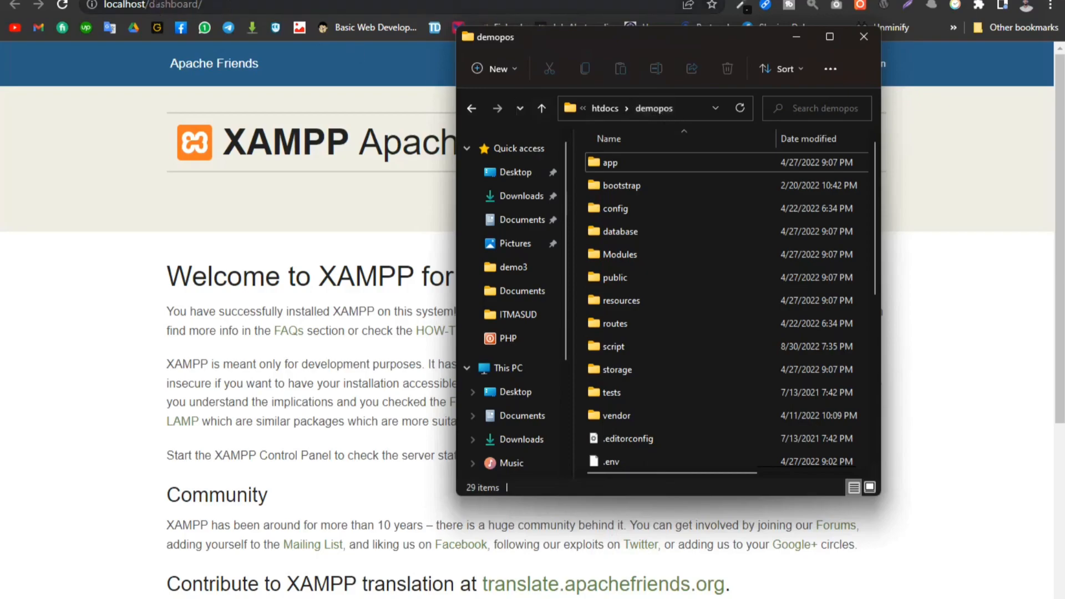
pyautogui.moveTo(150, 5); pyautogui.dragTo(327, 8)
pyautogui.write('de')
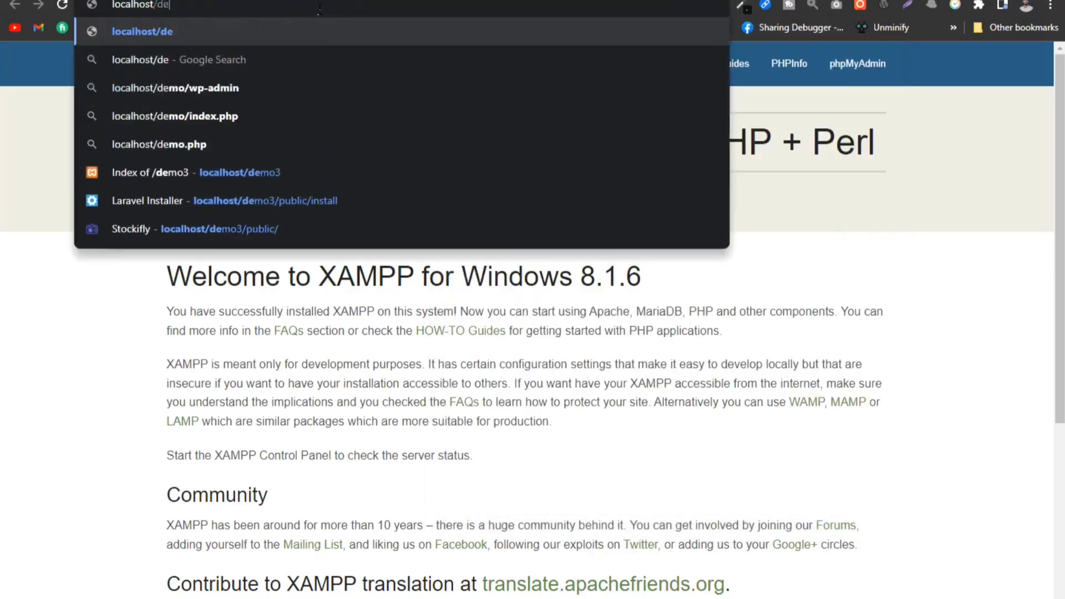
pyautogui.write('mopos')
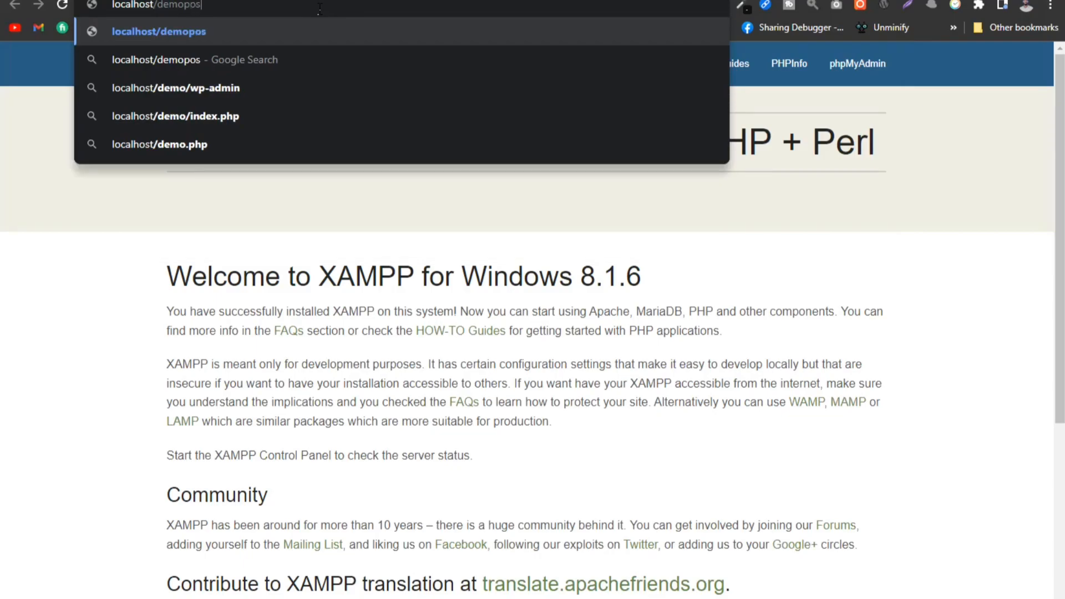
pyautogui.press('Return')
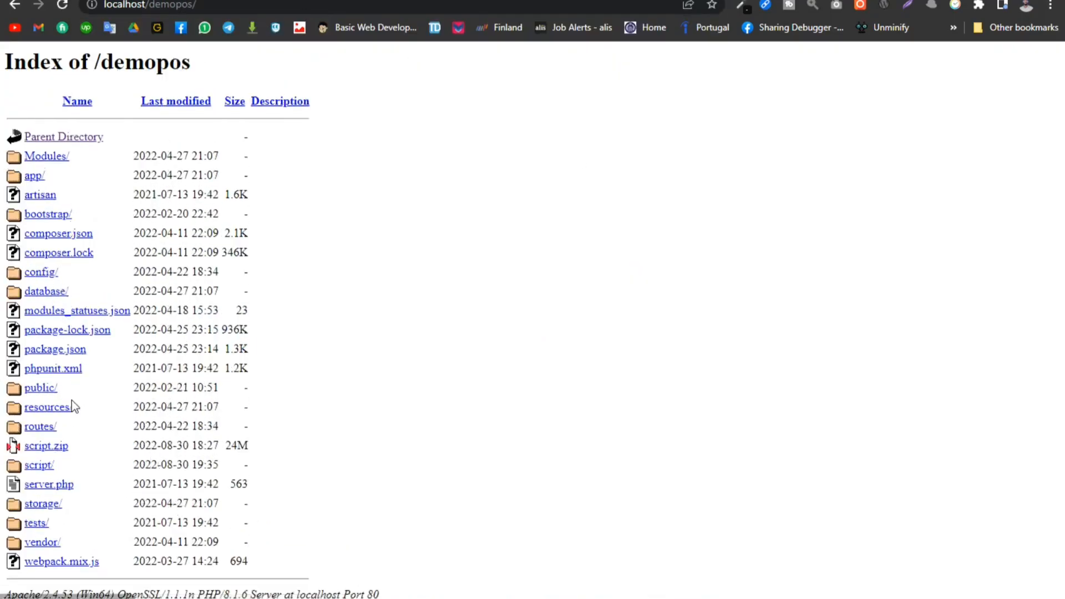
# - Open the Stockifly installer at localhost/demopos/public/install
pyautogui.click(239, 6)
pyautogui.click(277, 10)
pyautogui.write('pub')
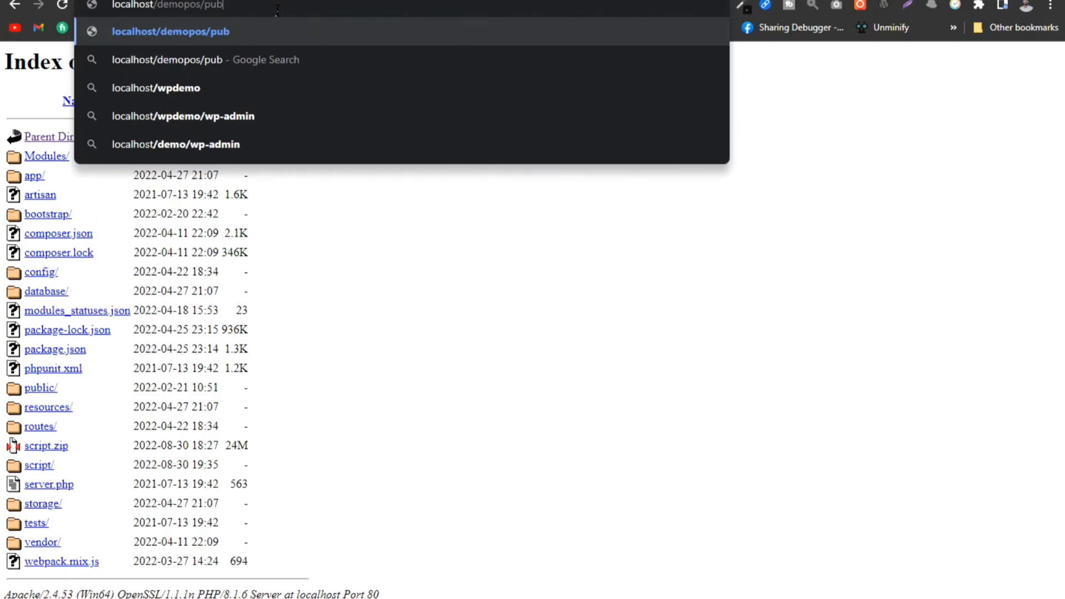
pyautogui.write('lic/')
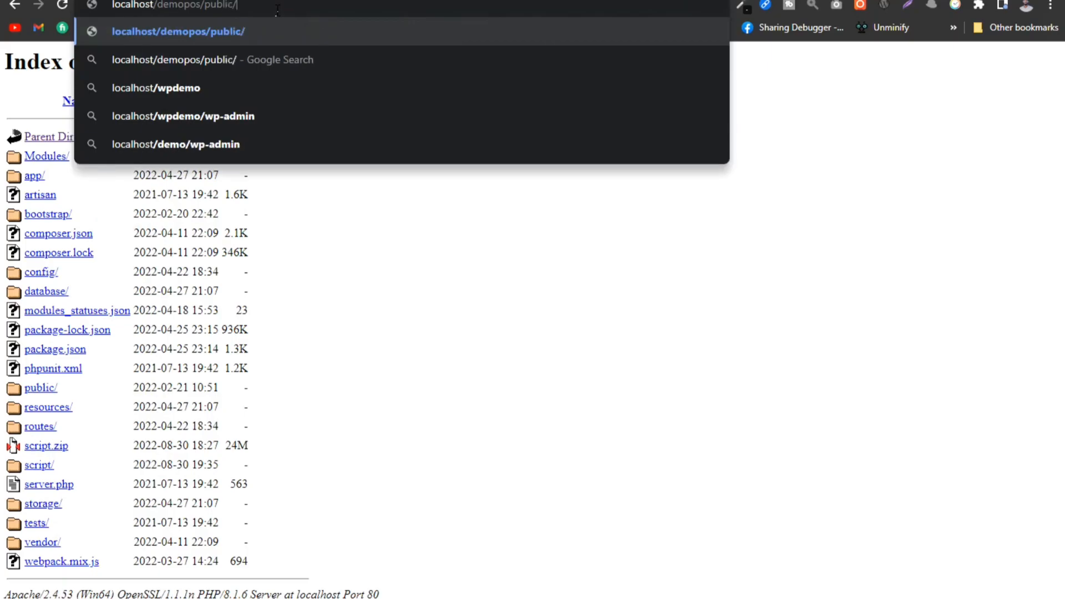
pyautogui.write('insta')
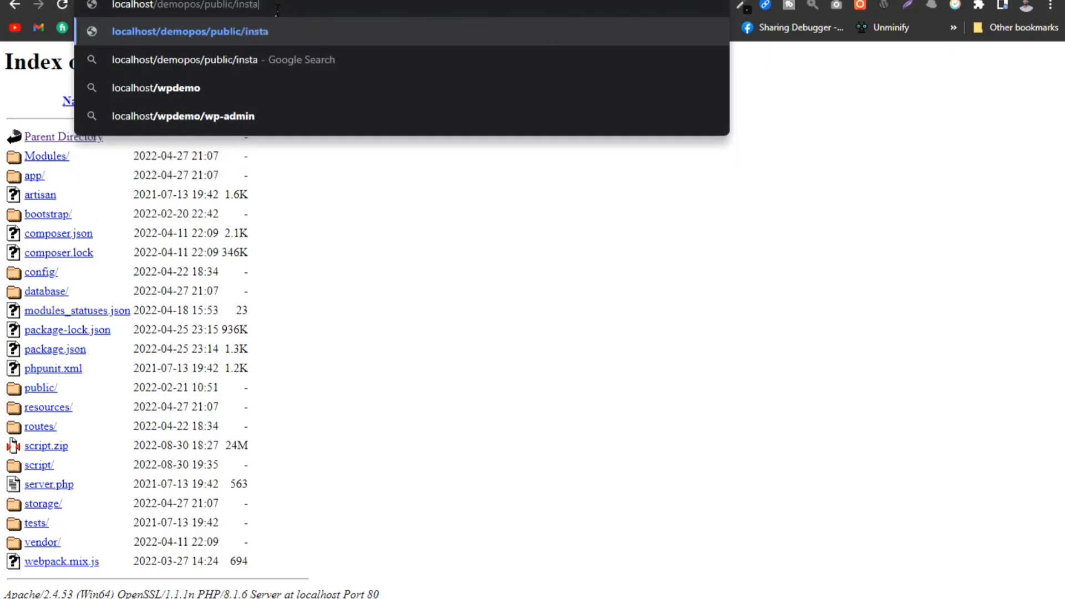
pyautogui.write('ll')
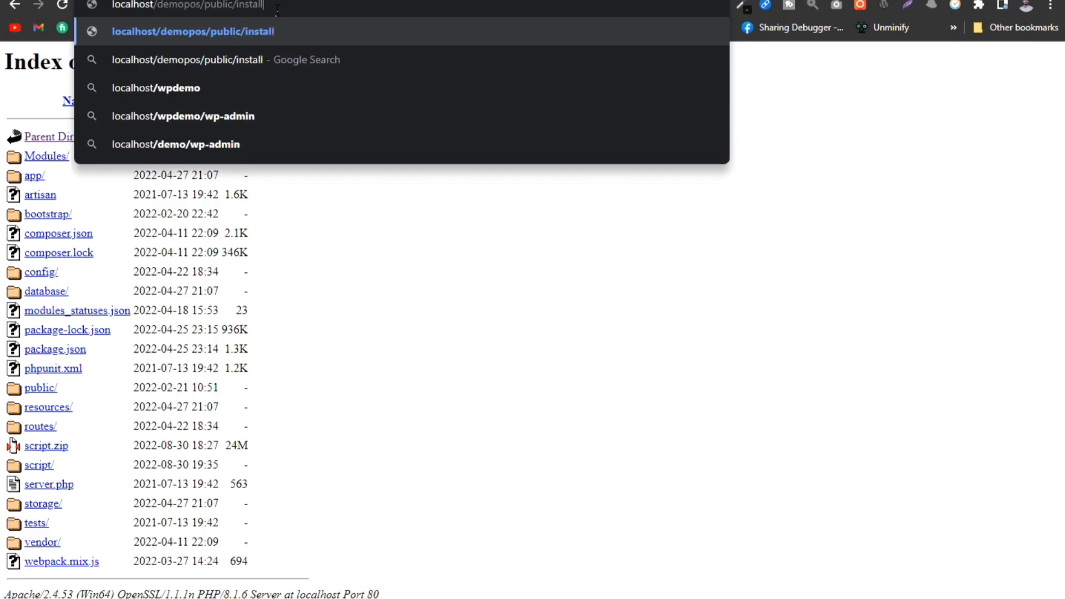
pyautogui.press('Return')
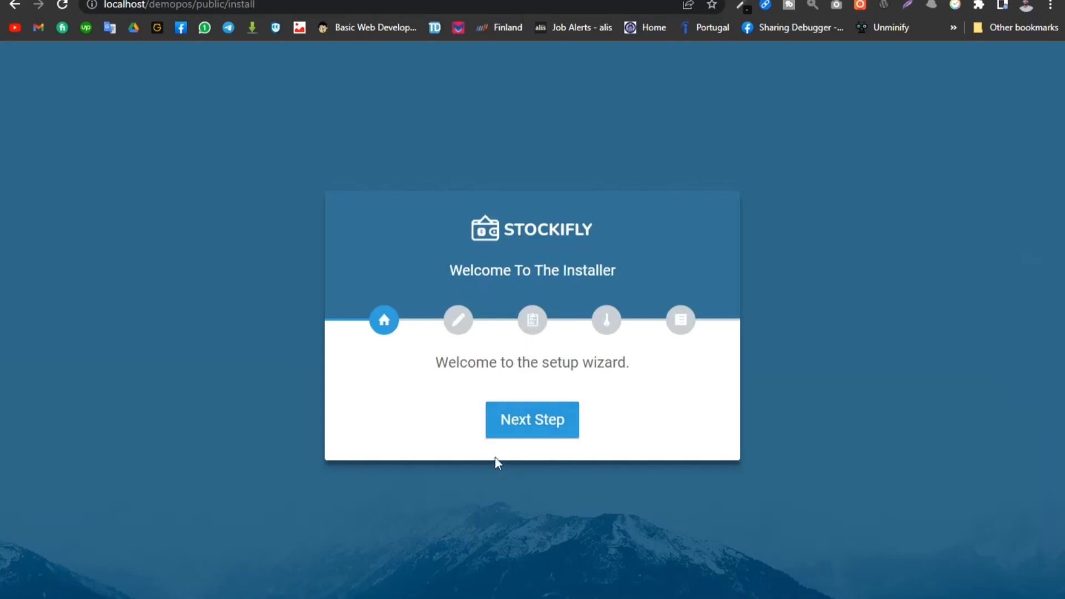
# - Proceed past the installer's welcome page and set the hostname to localhost in the environment settings
pyautogui.click(540, 421)
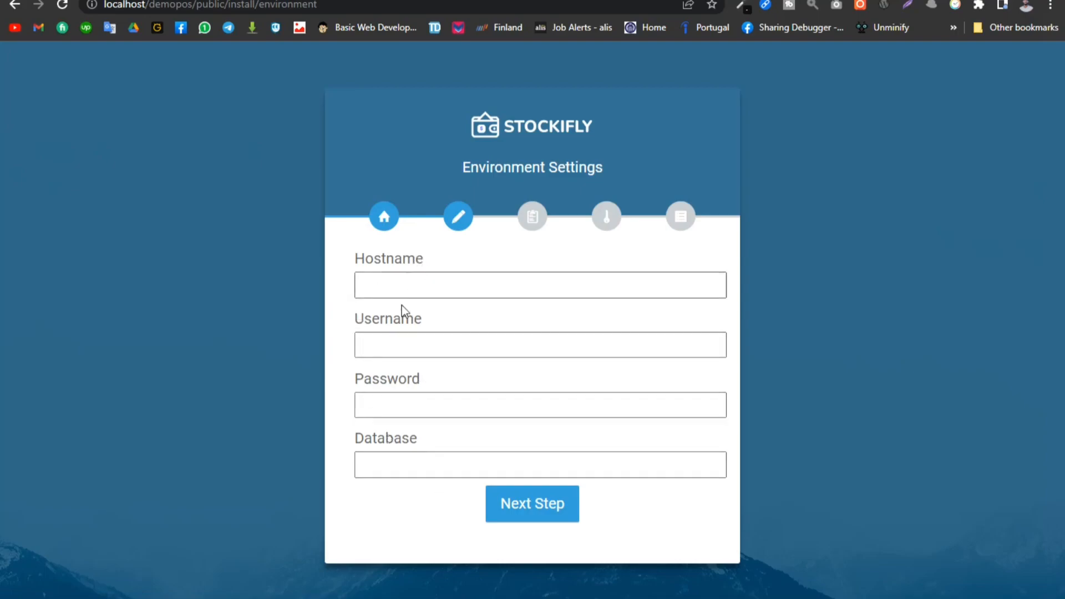
pyautogui.click(399, 284)
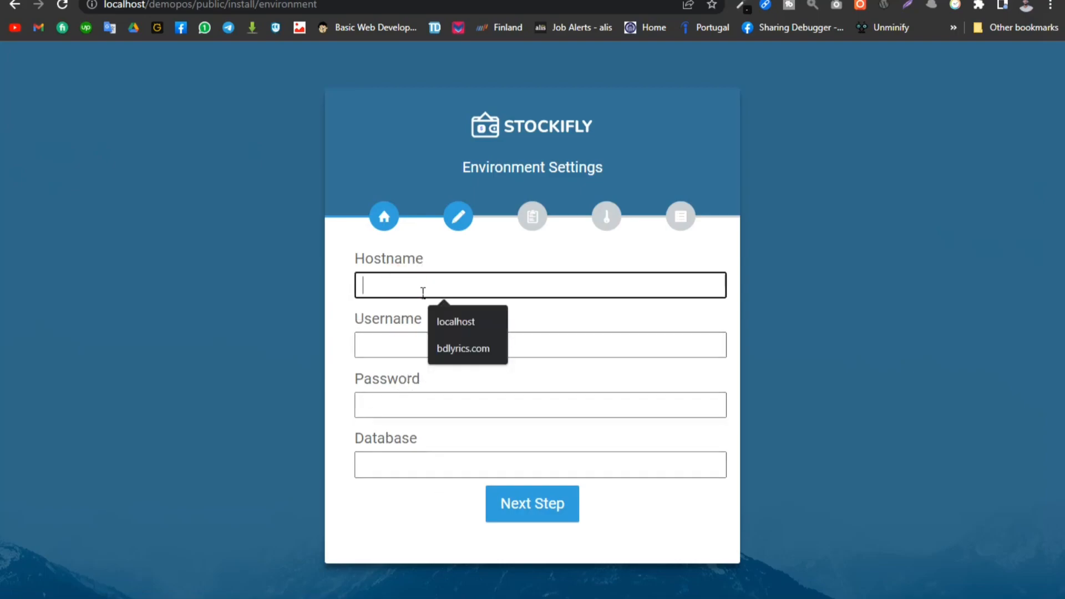
pyautogui.click(465, 321)
pyautogui.click(388, 351)
pyautogui.click(386, 416)
pyautogui.click(392, 459)
pyautogui.click(282, 329)
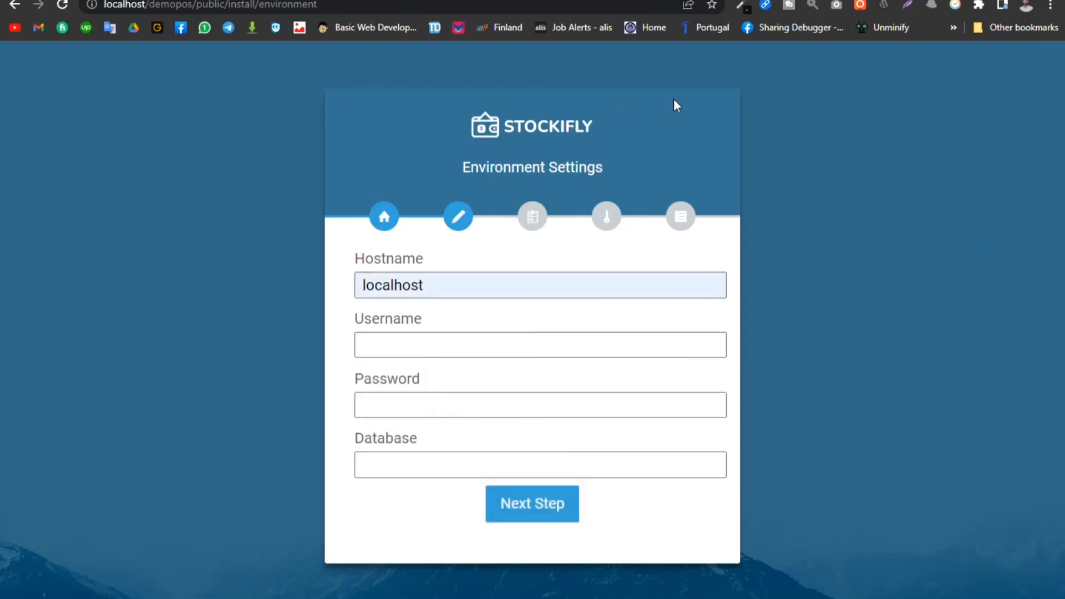
# - Create a new database named demopos in phpMyAdmin with the utf8mb4_general_ci collation
pyautogui.click(261, 1)
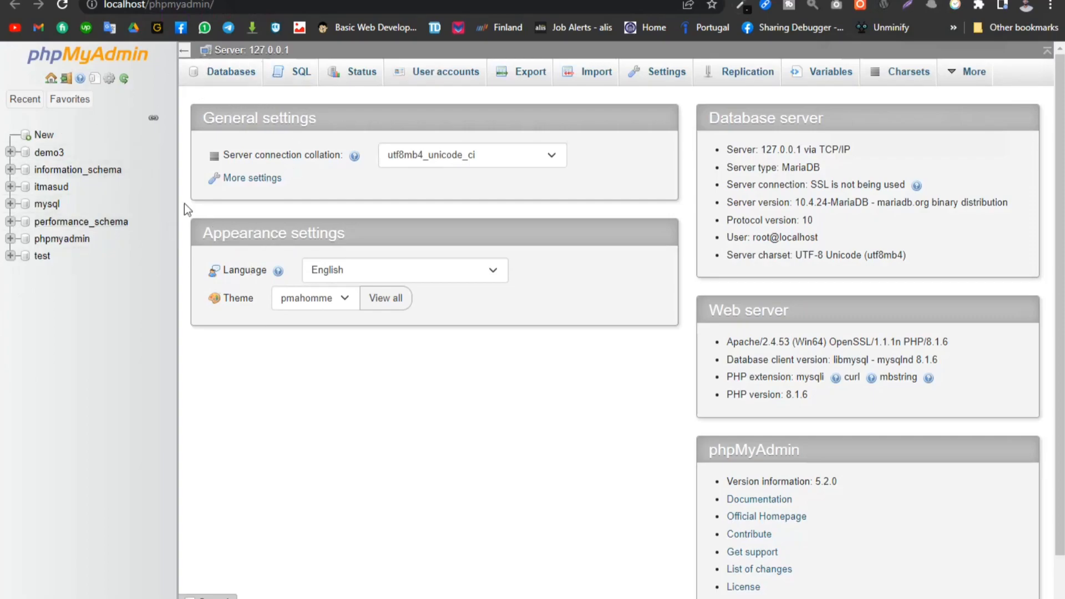
pyautogui.click(43, 135)
pyautogui.click(242, 196)
pyautogui.write('d')
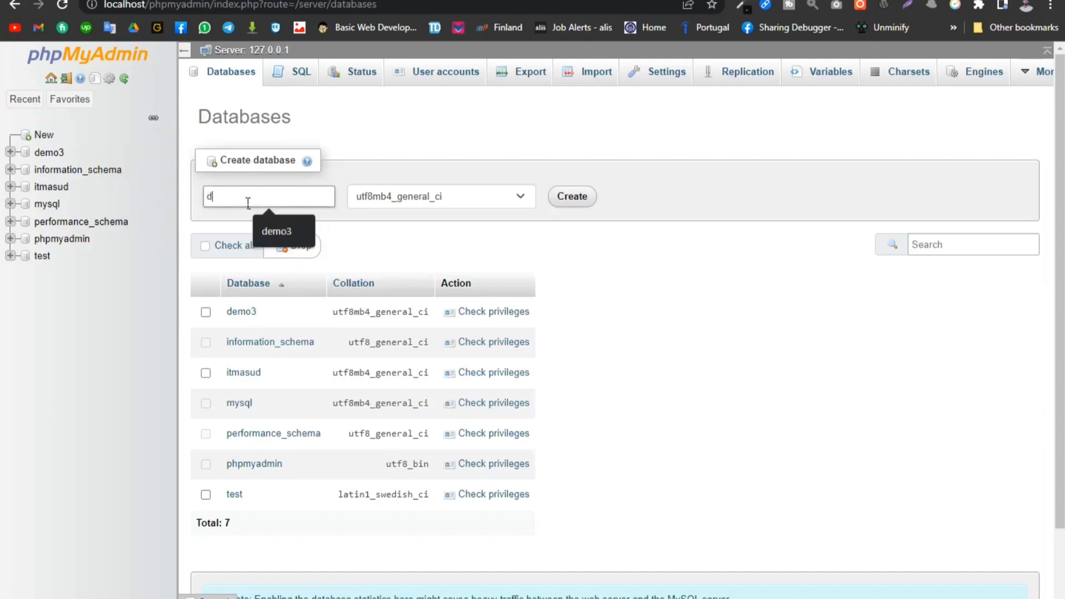
pyautogui.write('emopos')
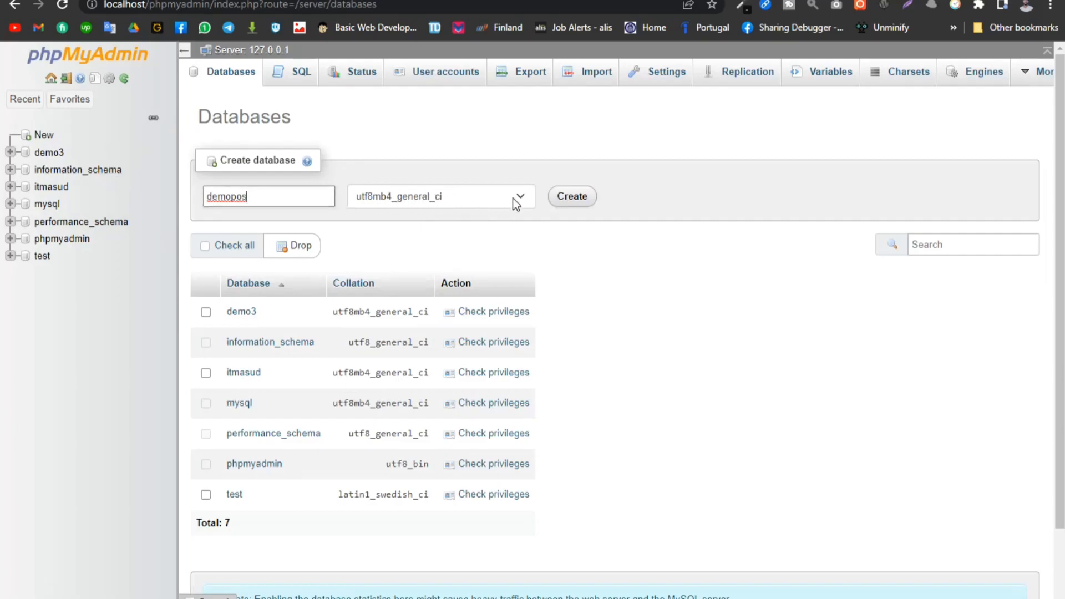
pyautogui.click(581, 197)
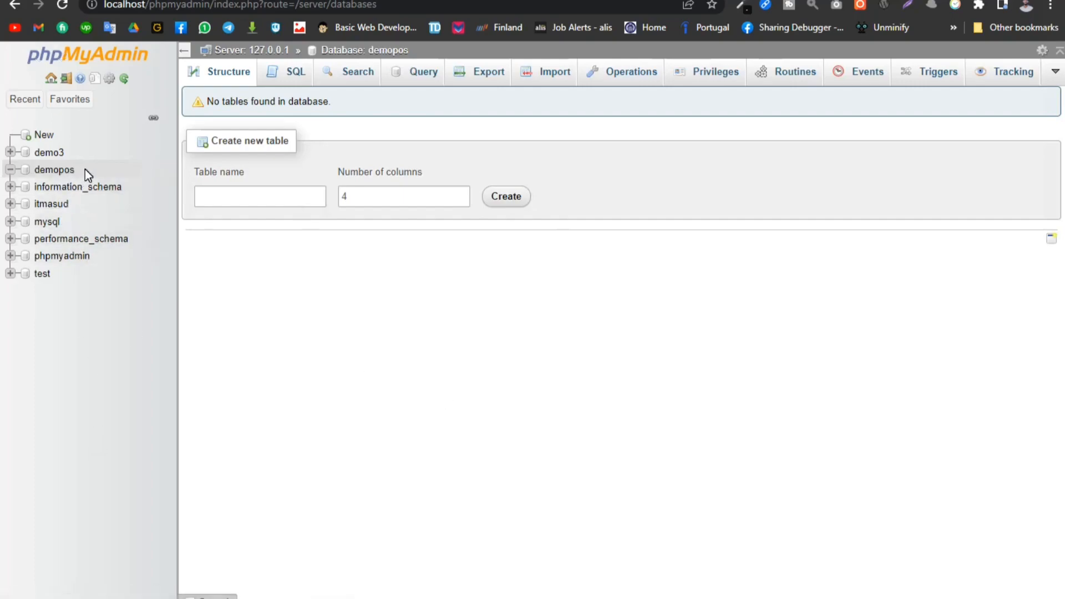
# - Copy the name of the new demopos database from phpMyAdmin's database list
pyautogui.moveTo(78, 170); pyautogui.dragTo(33, 171)
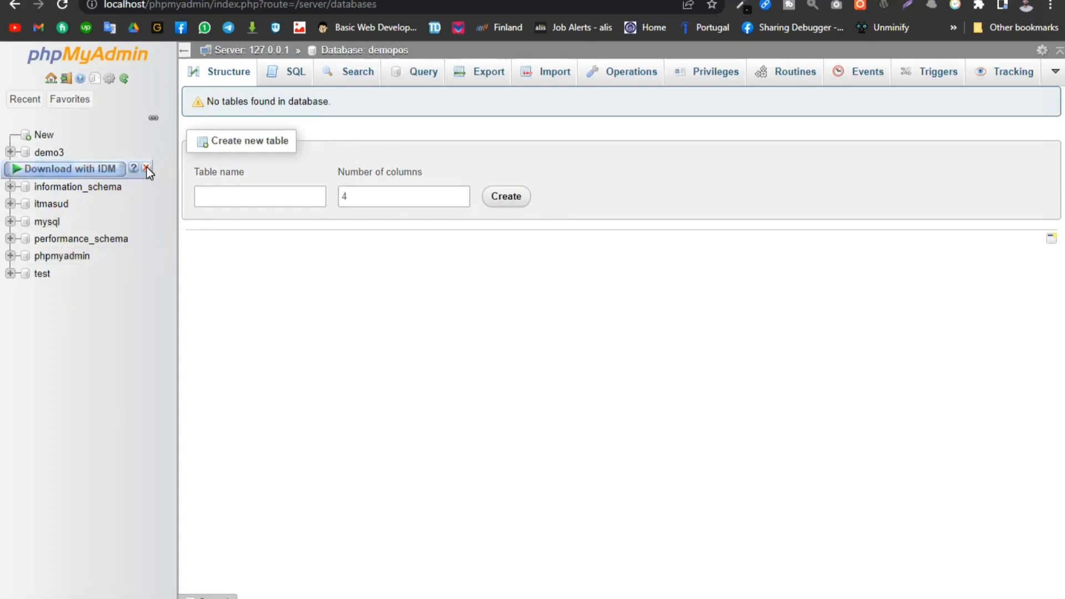
pyautogui.click(146, 167)
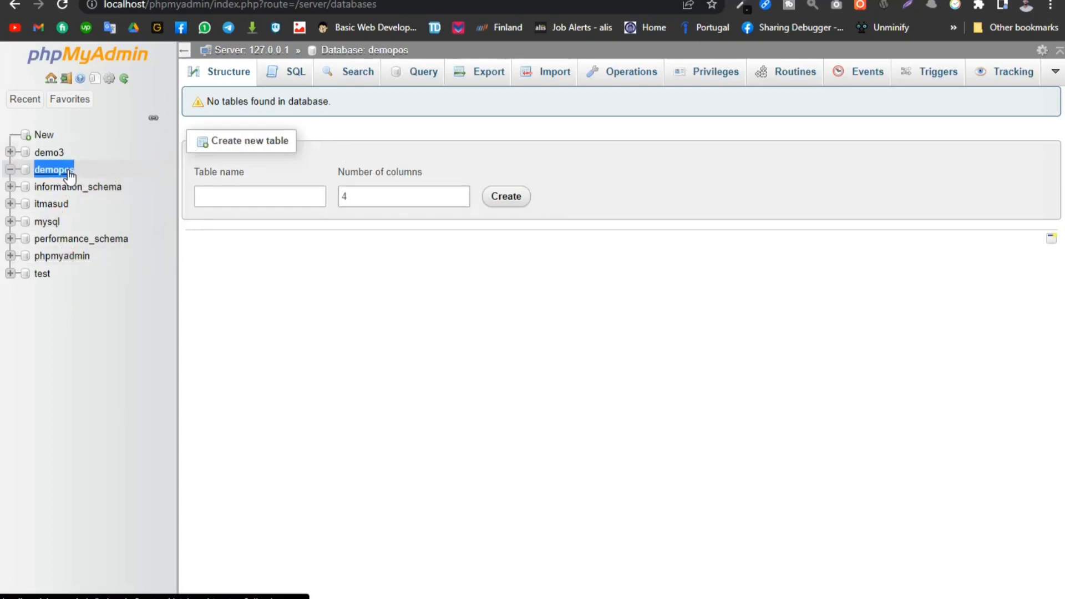
pyautogui.rightClick(63, 170)
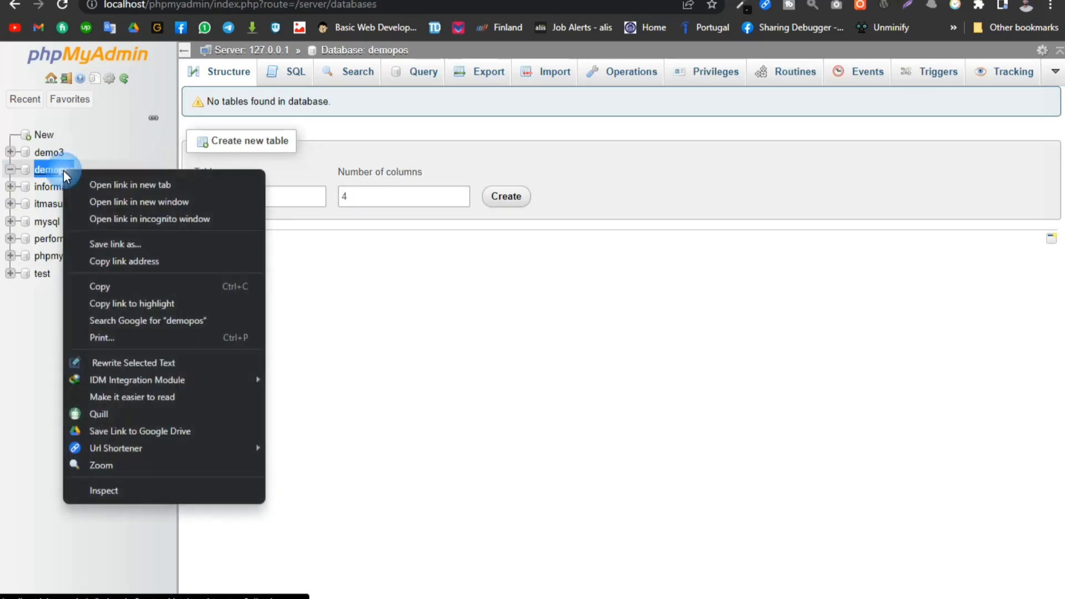
pyautogui.click(117, 291)
# - Return to the Stockifly installer and enter root as the database username
pyautogui.click(721, 1)
pyautogui.click(417, 345)
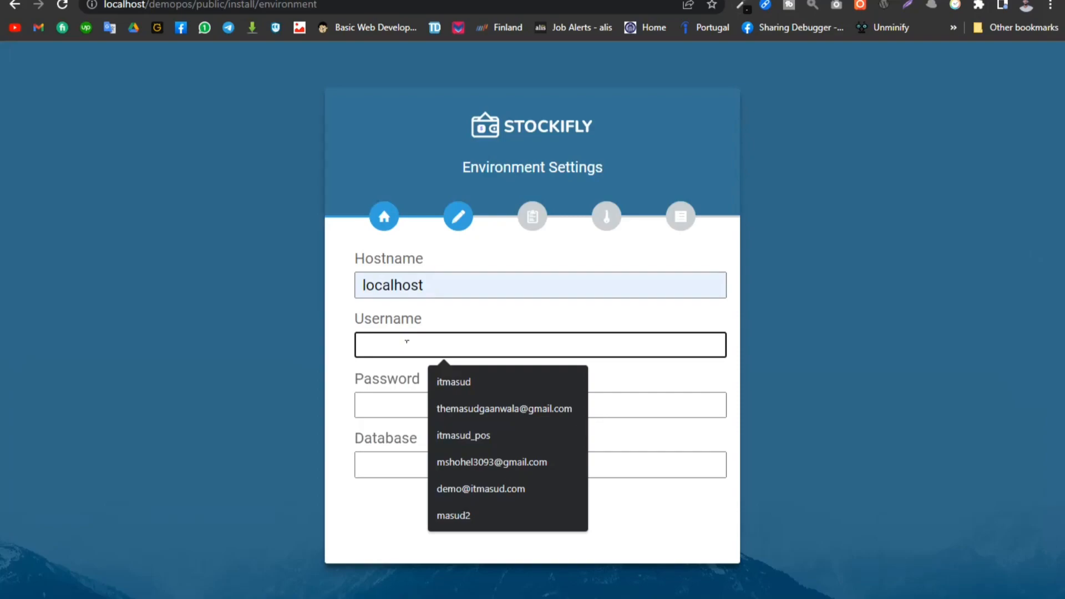
pyautogui.write('r')
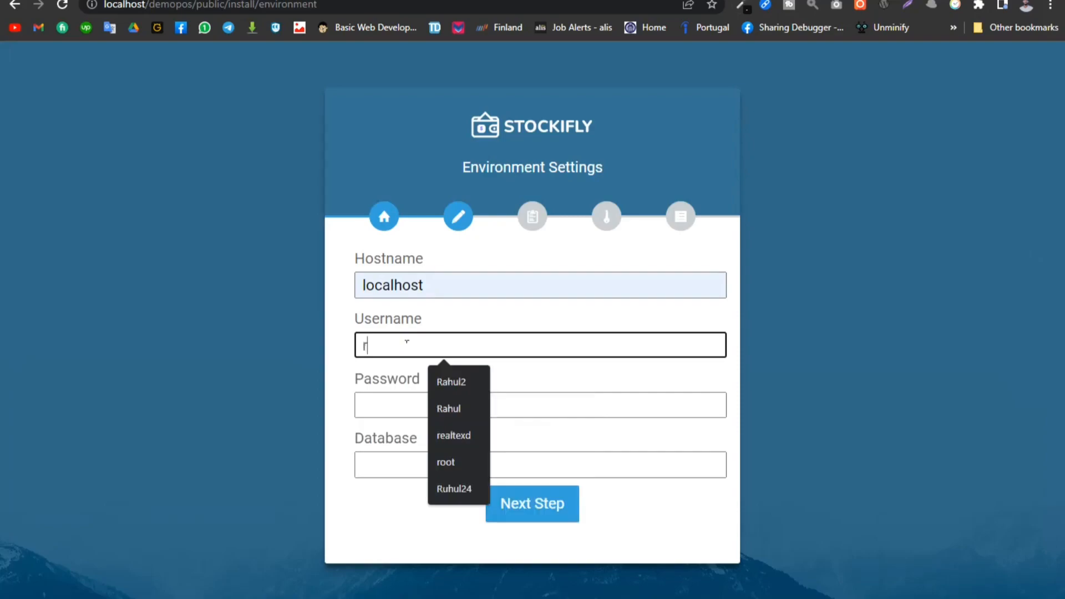
pyautogui.write('oo')
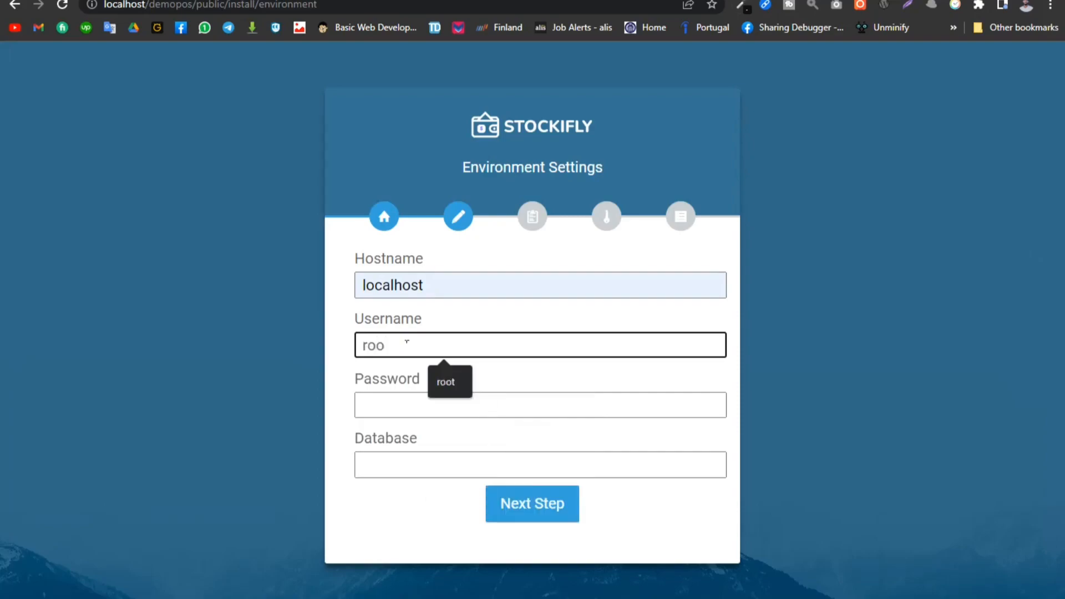
pyautogui.write('t')
# - Enter the database password and paste demopos as the database name in the environment settings
pyautogui.click(399, 416)
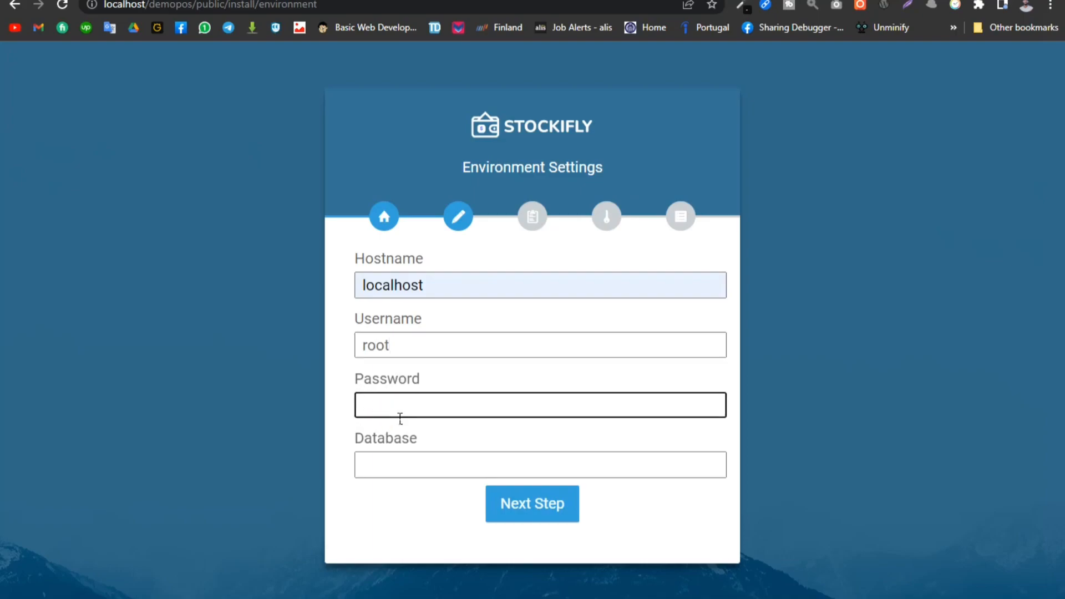
pyautogui.write('r')
pyautogui.click(414, 468)
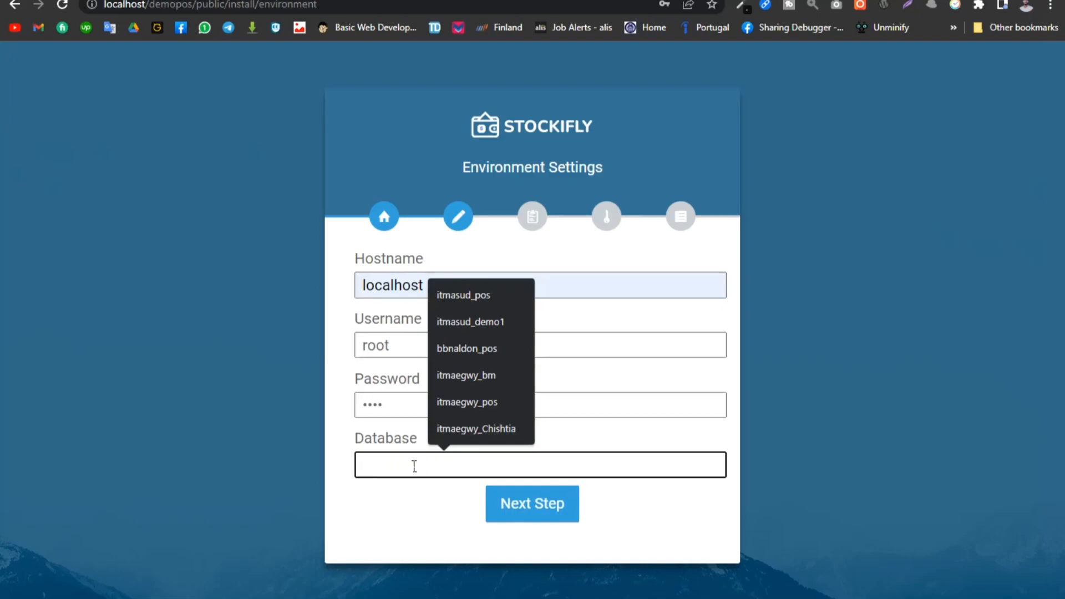
pyautogui.hotkey('ctrl', 'v')
# - Check the username, password and database entries, and try to submit the environment settings
pyautogui.moveTo(451, 475); pyautogui.dragTo(257, 463)
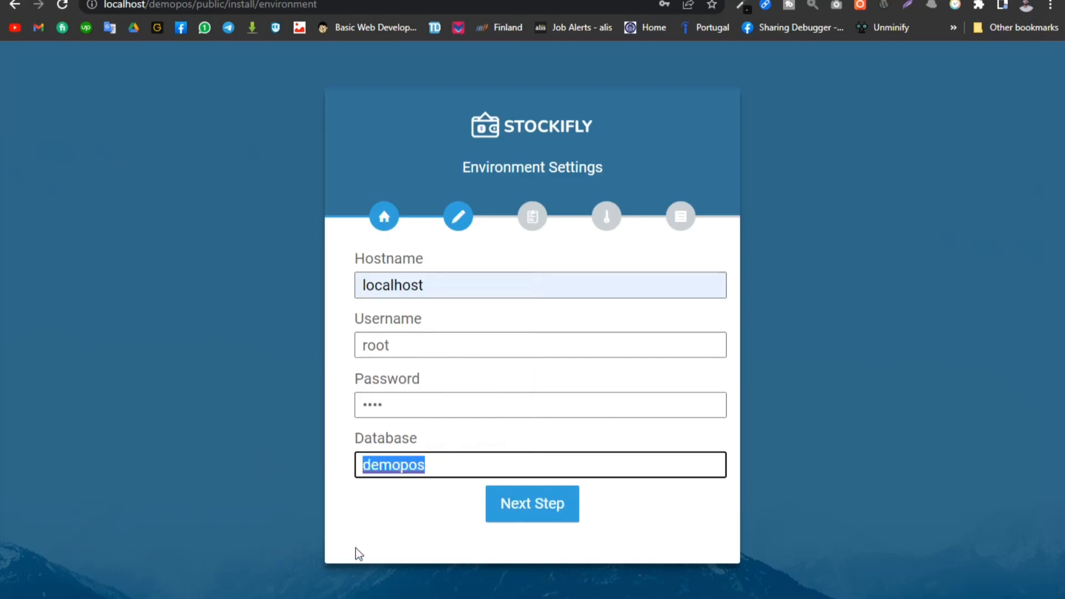
pyautogui.click(370, 532)
pyautogui.moveTo(398, 353); pyautogui.dragTo(340, 352)
pyautogui.moveTo(417, 409); pyautogui.dragTo(353, 411)
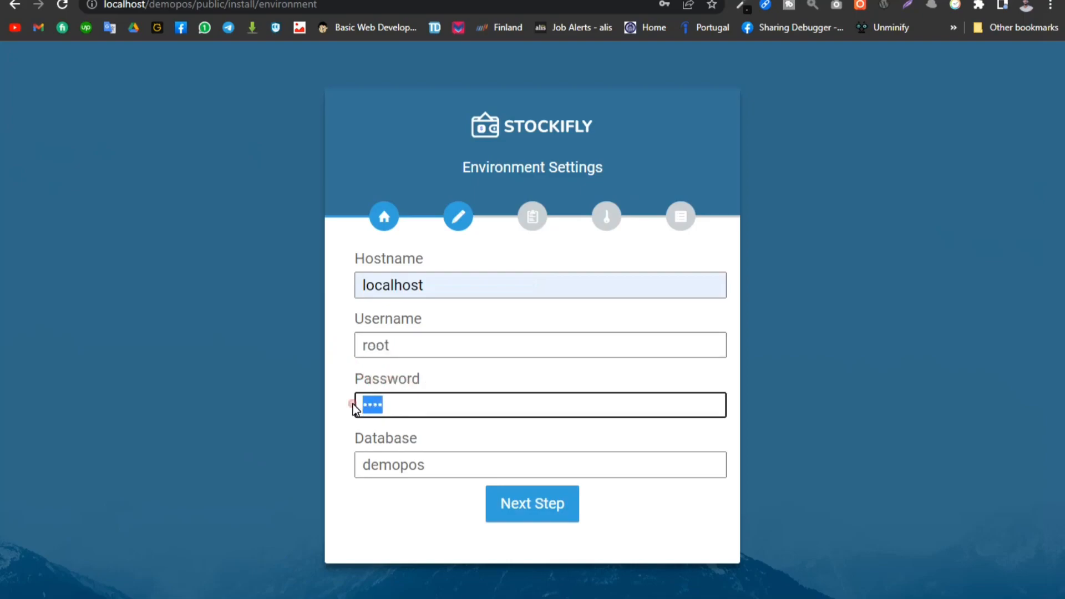
pyautogui.moveTo(451, 475); pyautogui.dragTo(348, 474)
pyautogui.click(418, 518)
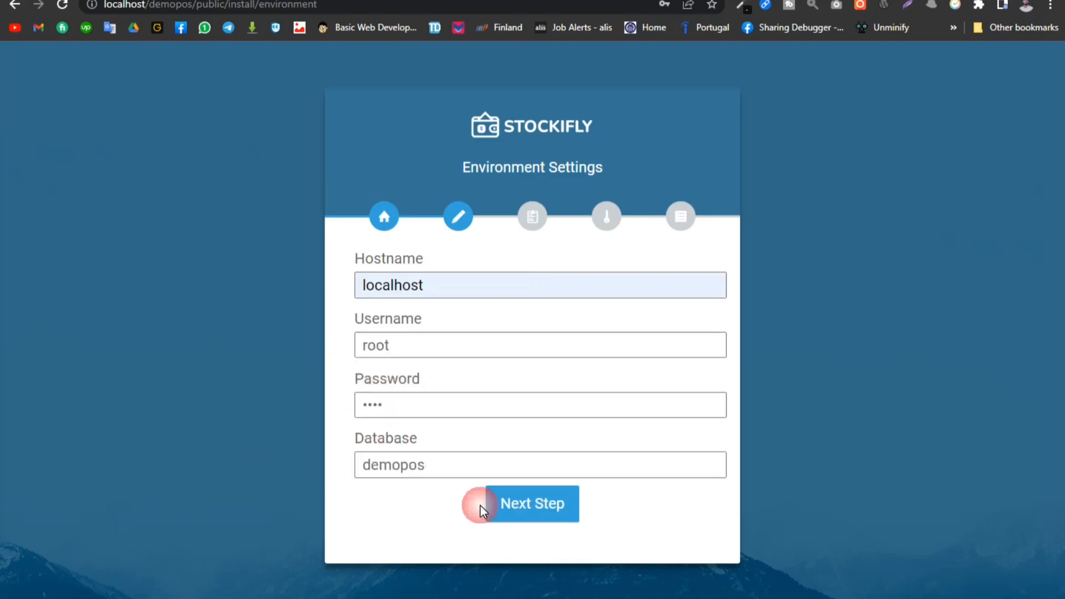
pyautogui.click(547, 510)
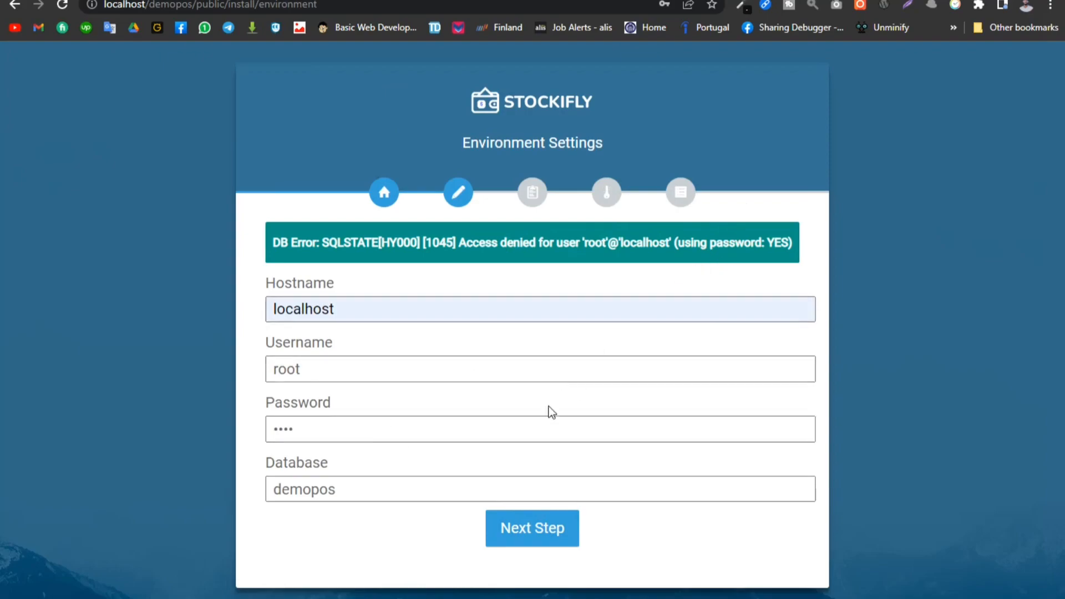
# - Clear the database password in the environment settings so the field is blank
pyautogui.moveTo(332, 441); pyautogui.dragTo(217, 435)
pyautogui.press('BackSpace')
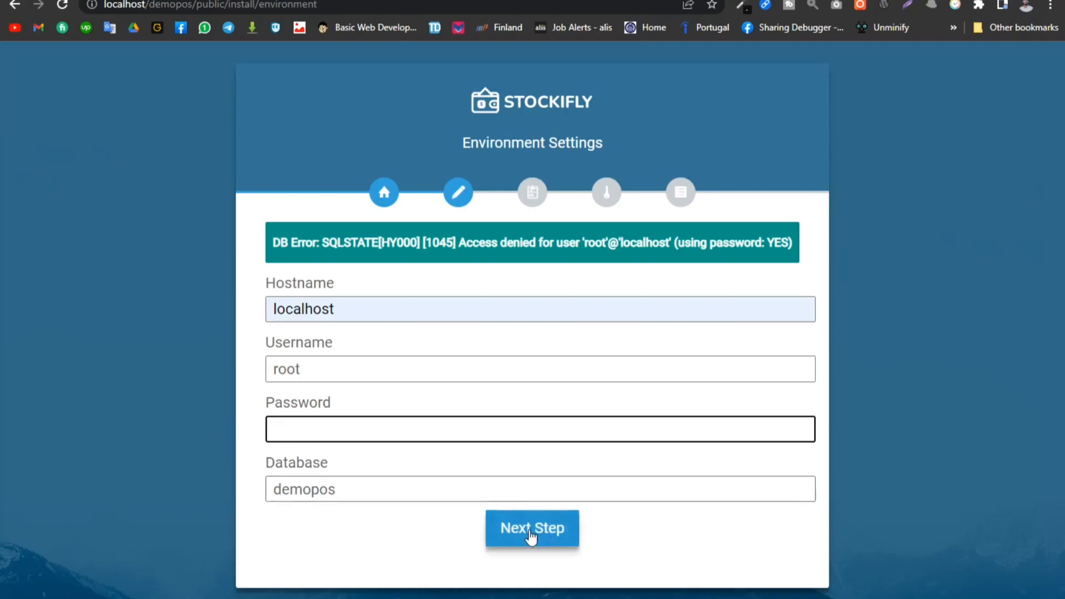
pyautogui.click(425, 435)
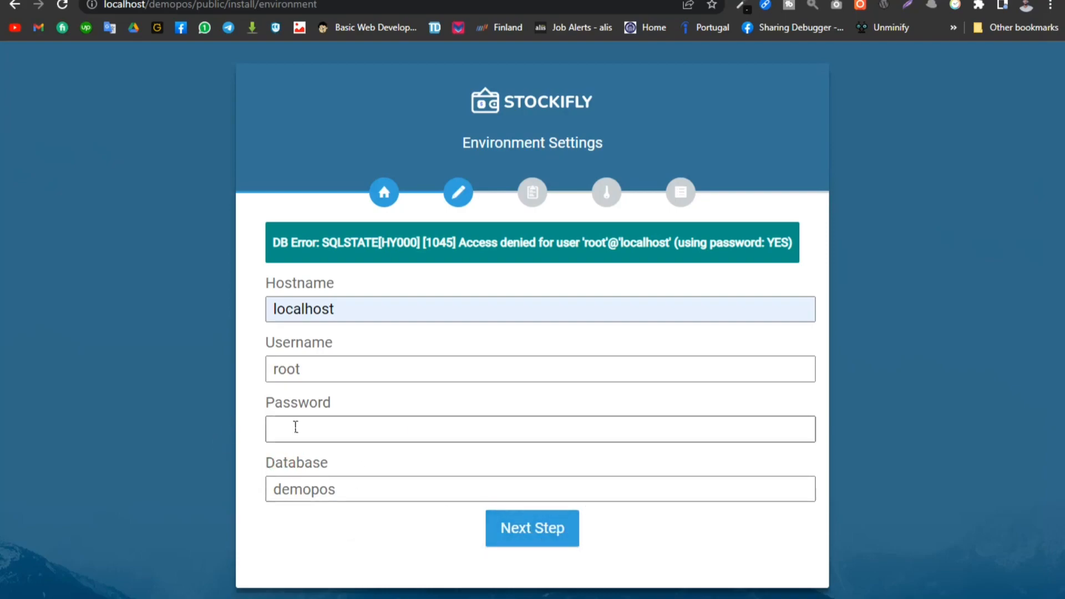
# - Submit the environment settings and proceed through the requirements and permissions checks to complete the installation
pyautogui.click(534, 535)
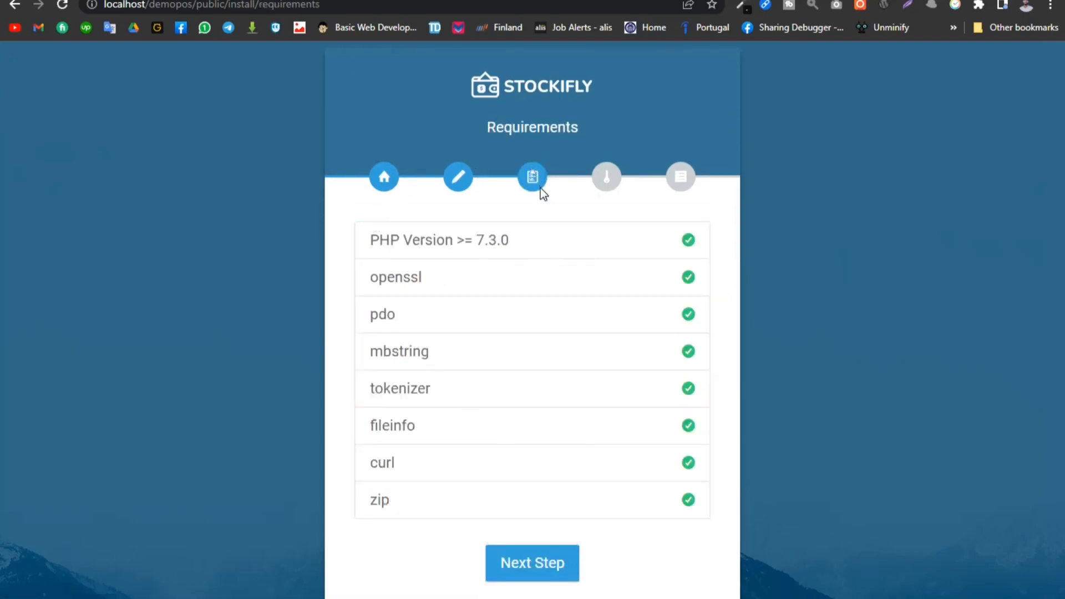
pyautogui.click(536, 555)
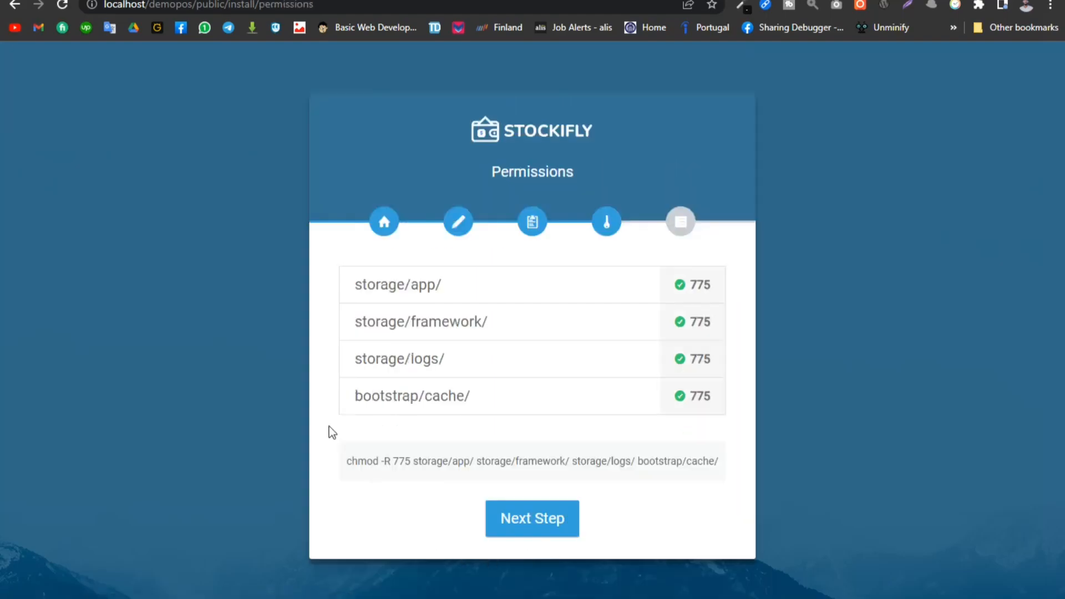
pyautogui.click(520, 521)
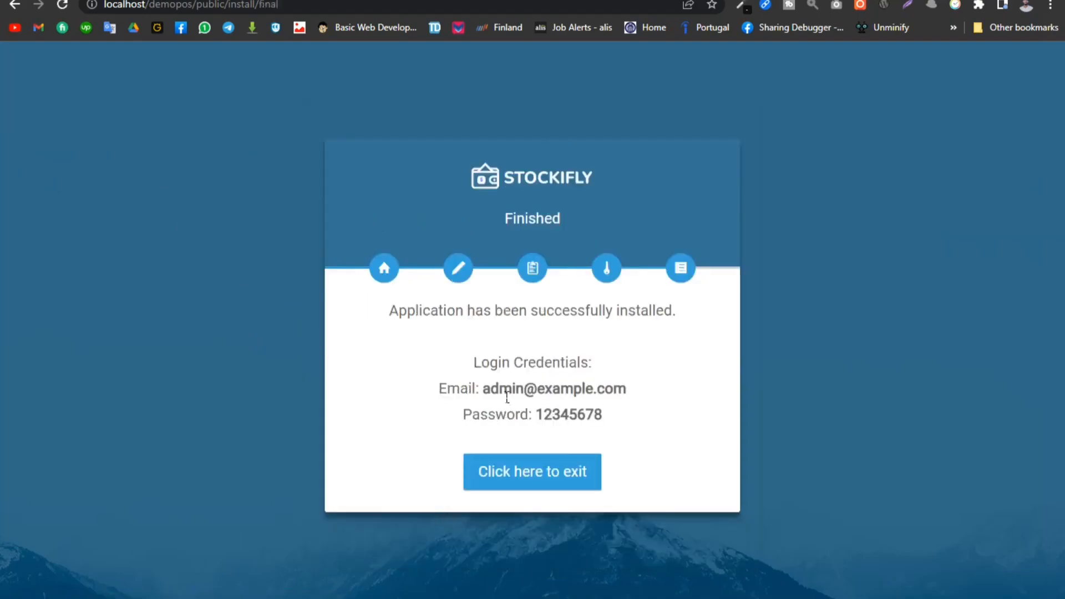
# - Copy the admin login email from the installer's finish page and exit the installer
pyautogui.moveTo(483, 389); pyautogui.dragTo(642, 390)
pyautogui.rightClick(542, 395)
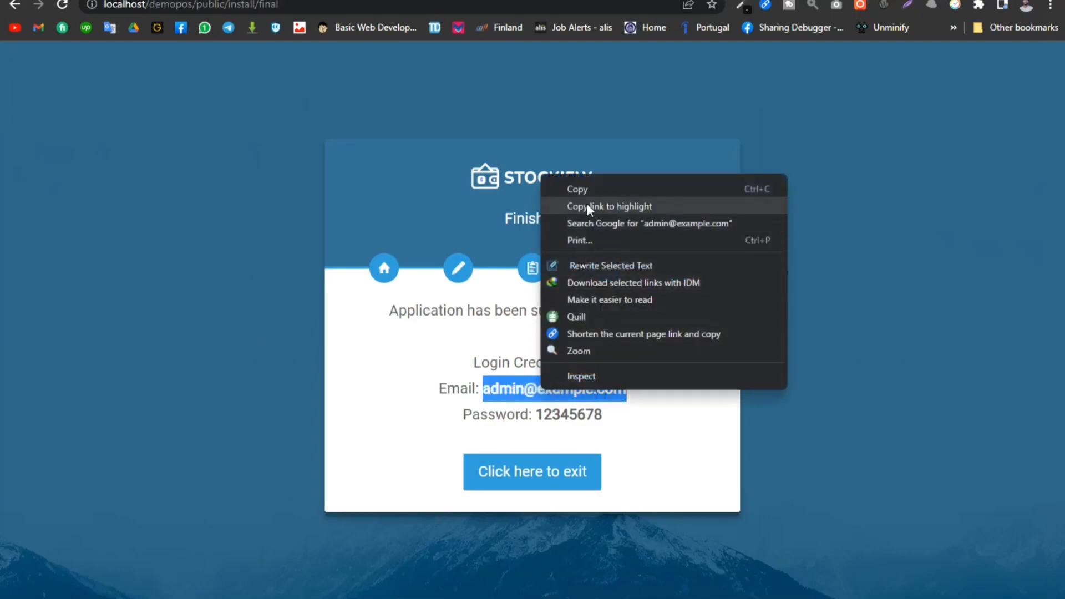
pyautogui.click(581, 191)
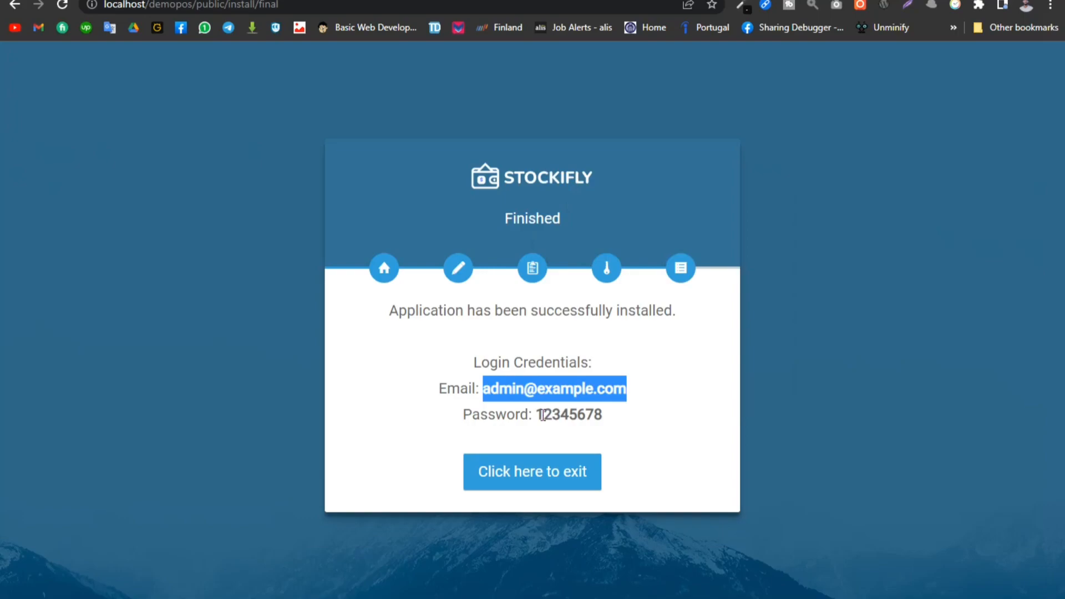
pyautogui.moveTo(542, 416); pyautogui.dragTo(700, 416)
pyautogui.click(675, 416)
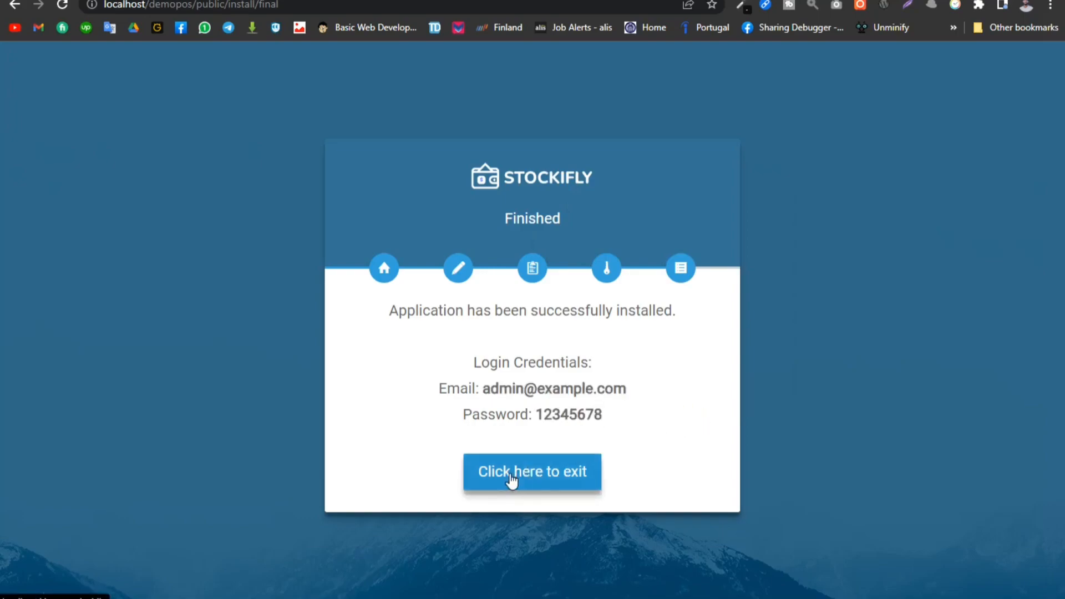
pyautogui.click(532, 476)
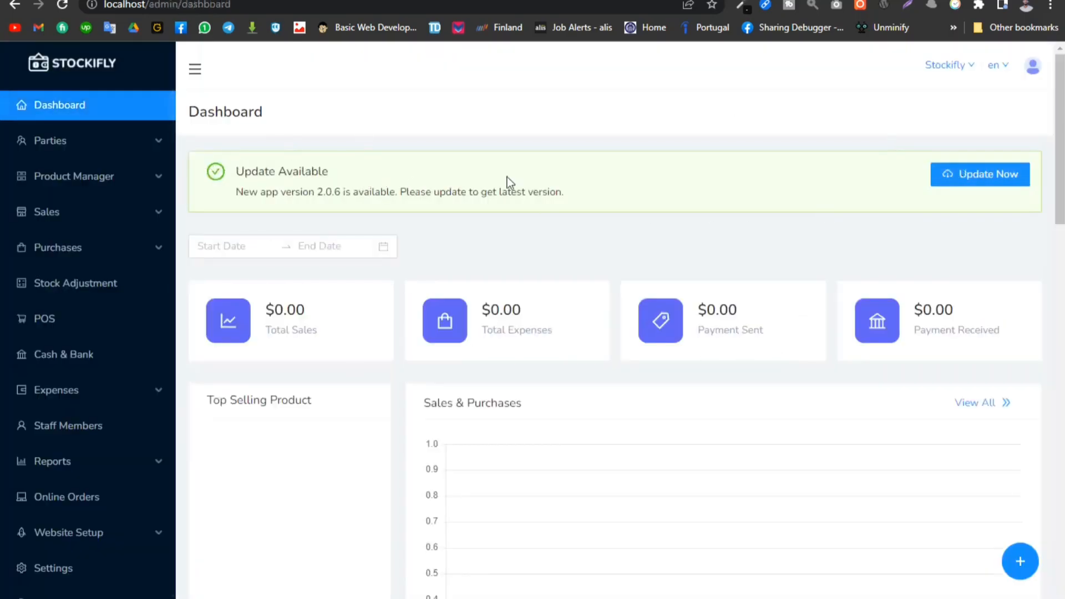
# - Log out of the Stockifly admin account
pyautogui.click(1029, 69)
pyautogui.click(1035, 70)
pyautogui.scroll(-1, 87, 565)
pyautogui.click(48, 590)
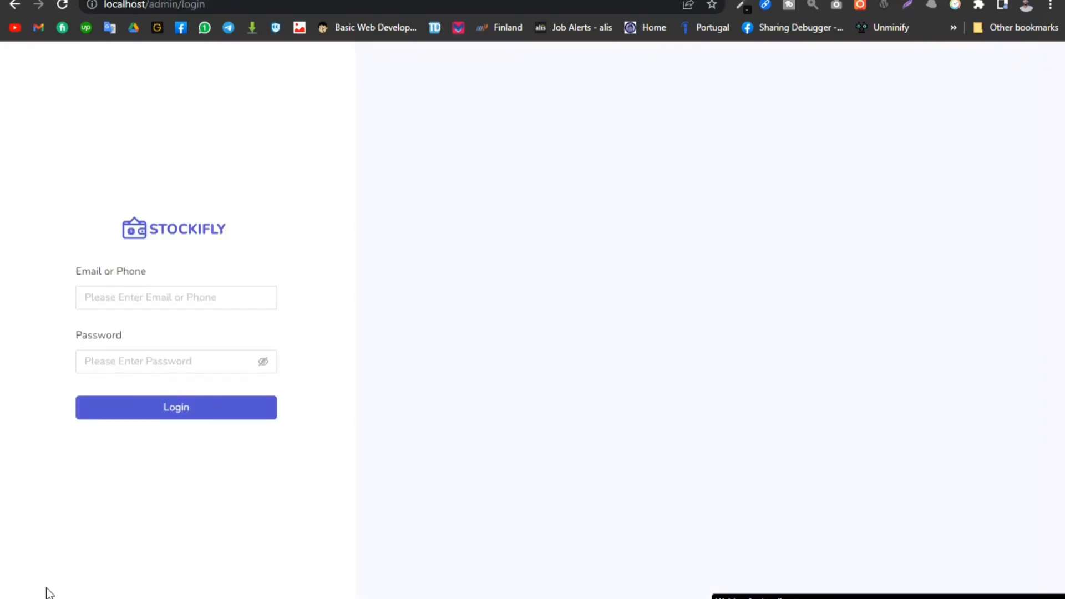
# - Log in to the admin area with the default admin email and the account password
pyautogui.click(159, 304)
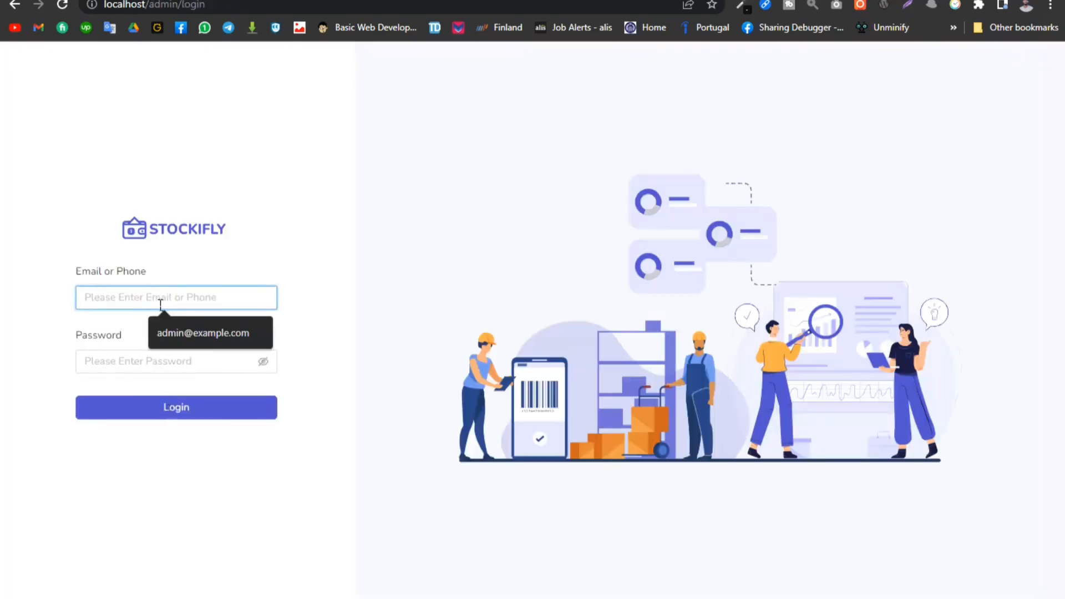
pyautogui.click(161, 332)
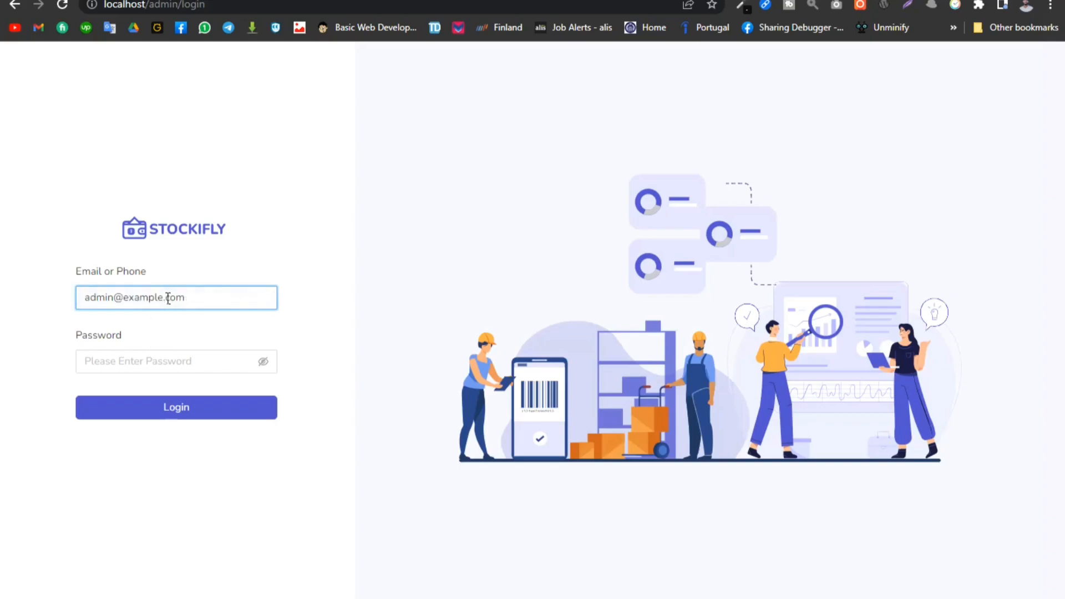
pyautogui.click(139, 363)
pyautogui.write('12')
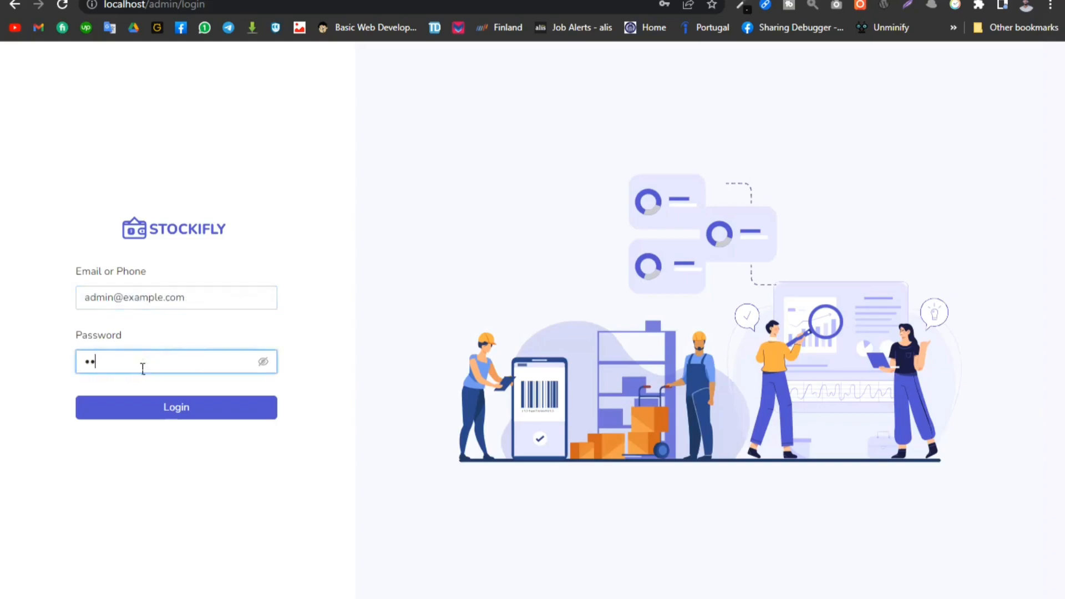
pyautogui.write('345678')
pyautogui.press('Return')
# - Look over the dashboard, then view the POS screen and return to the dashboard
pyautogui.scroll(-10, 116, 424)
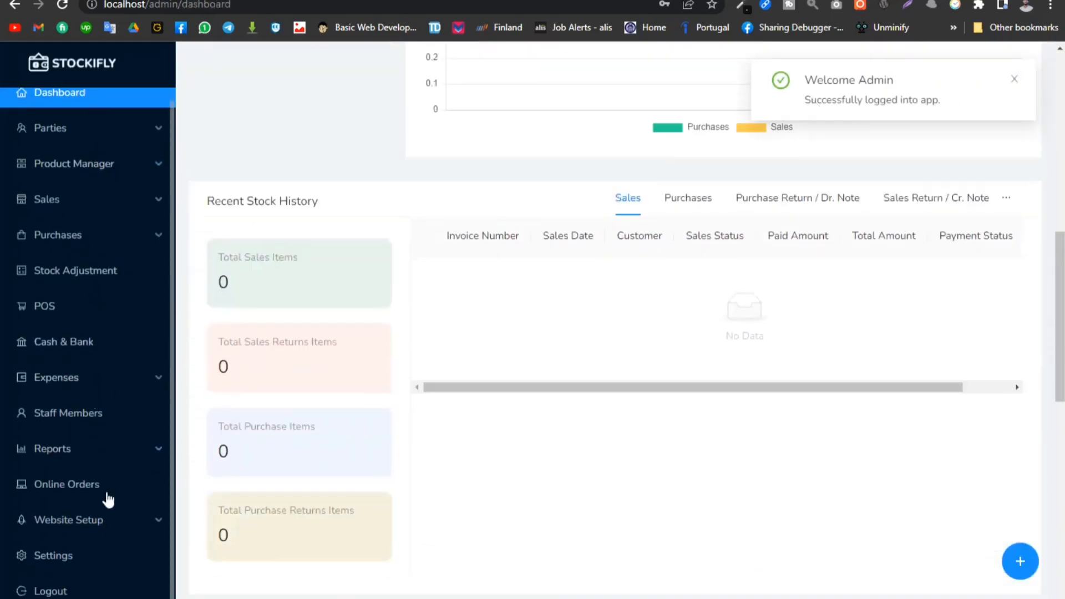
pyautogui.scroll(12, 103, 524)
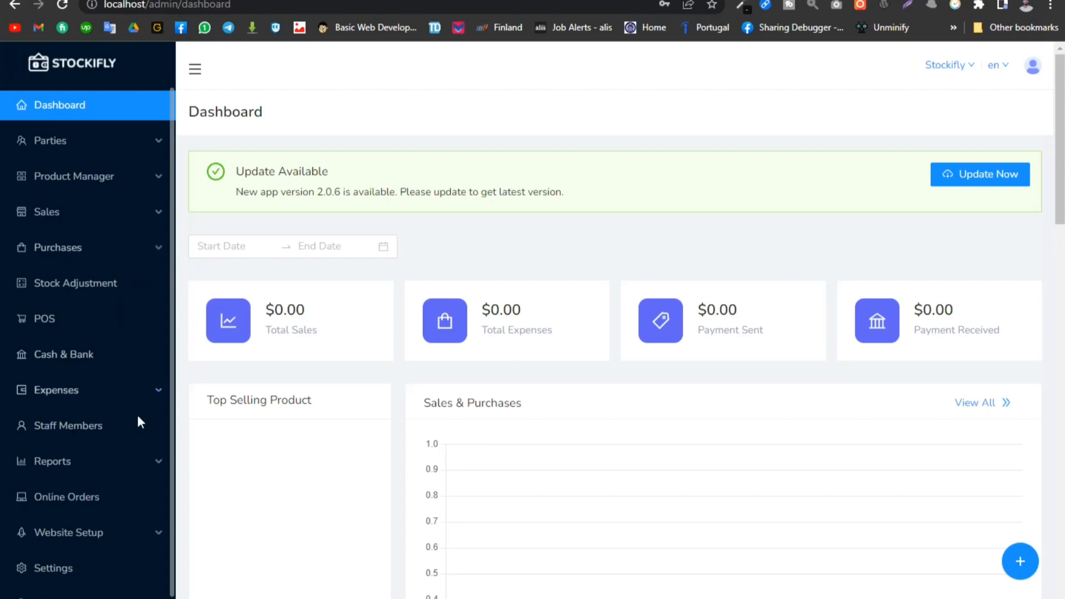
pyautogui.click(46, 324)
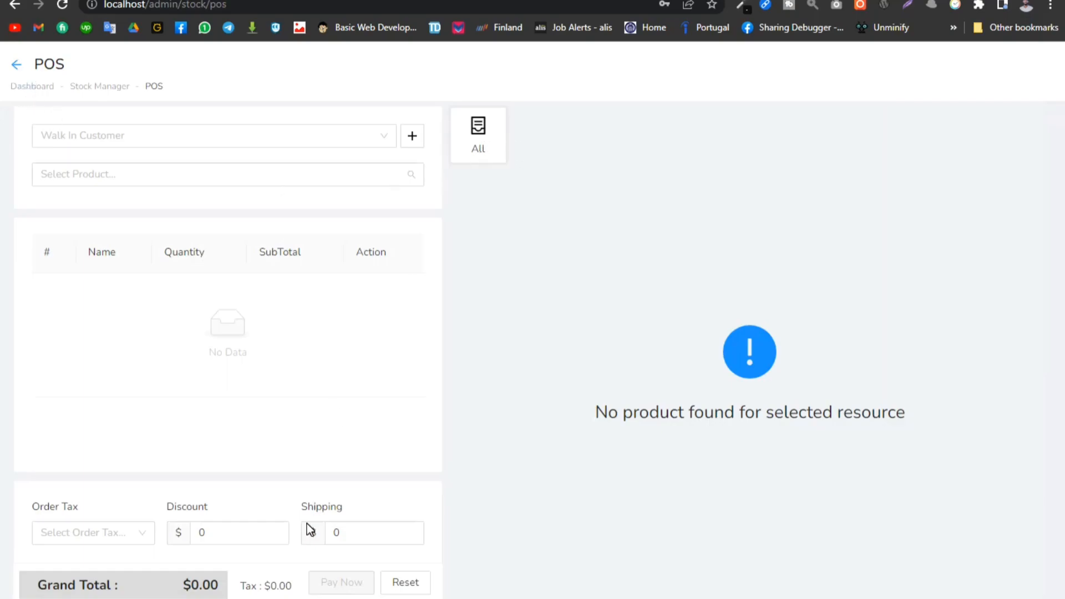
pyautogui.click(21, 64)
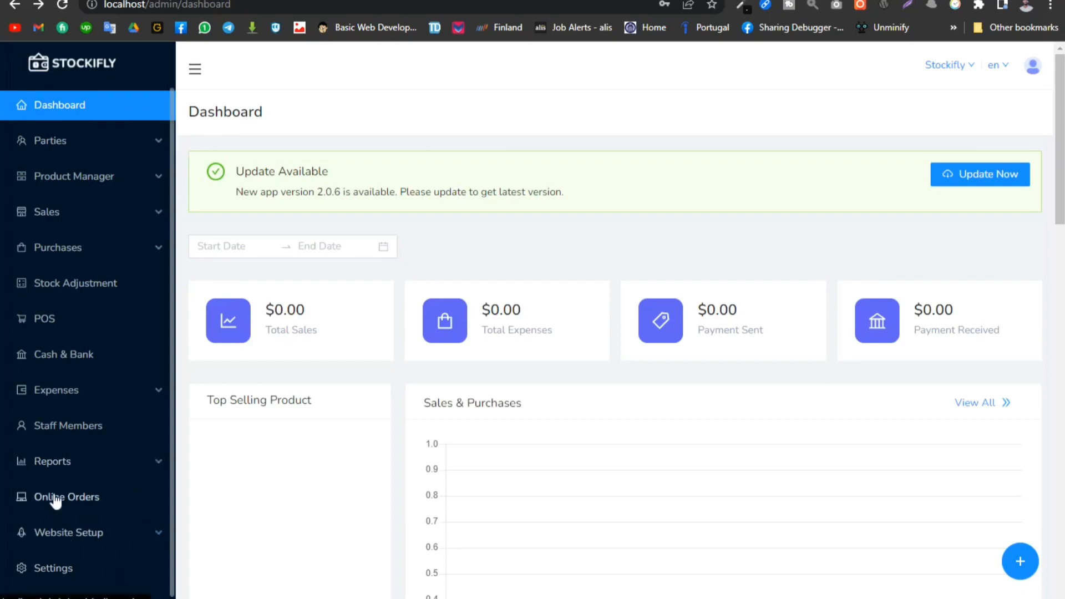
# - Expand the Website Setup section and examine its entries and the rest of the dashboard
pyautogui.click(150, 536)
pyautogui.scroll(-3, 147, 541)
pyautogui.scroll(3, 64, 469)
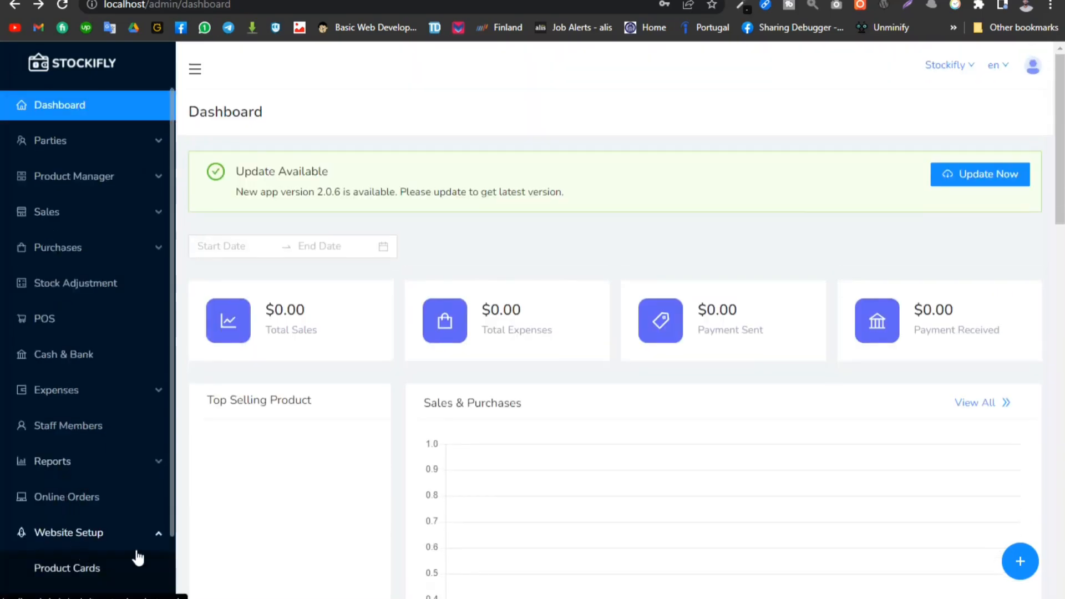
pyautogui.scroll(-4, 113, 583)
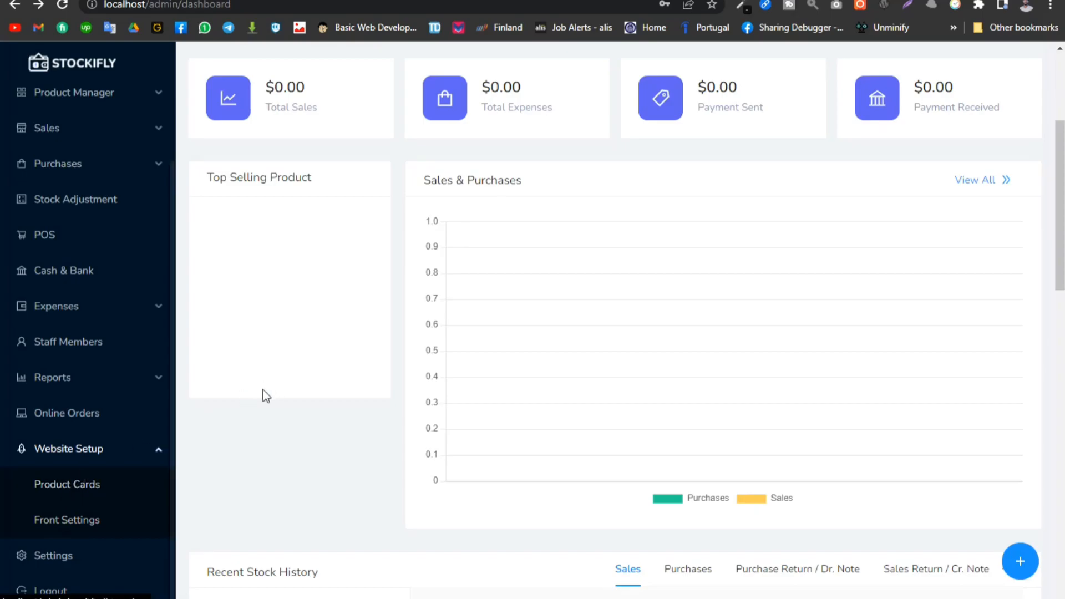
pyautogui.scroll(4, 81, 442)
pyautogui.moveTo(976, 71)
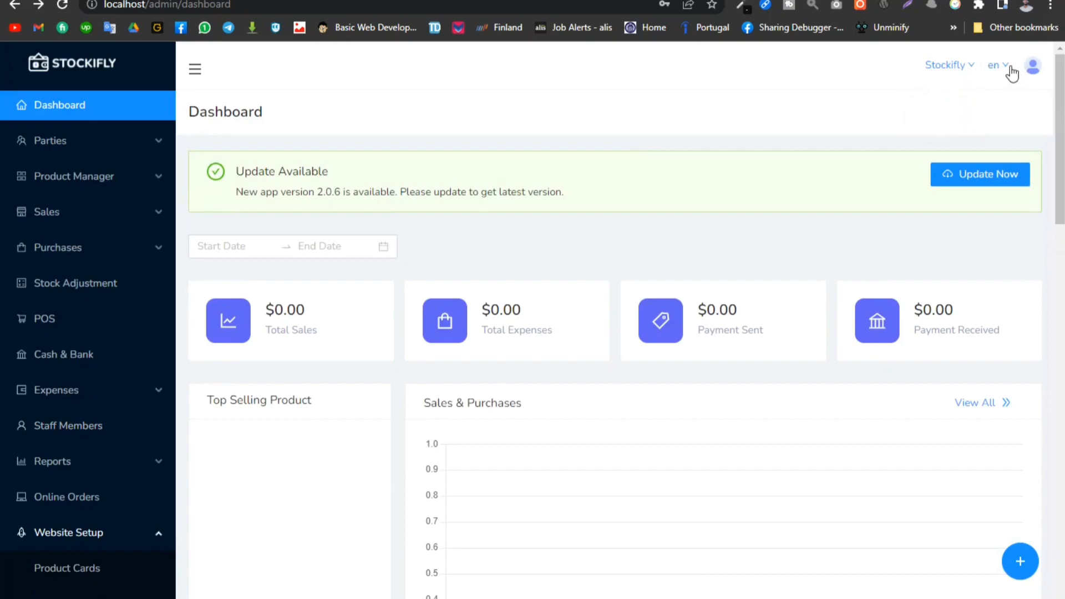
pyautogui.moveTo(1012, 73)
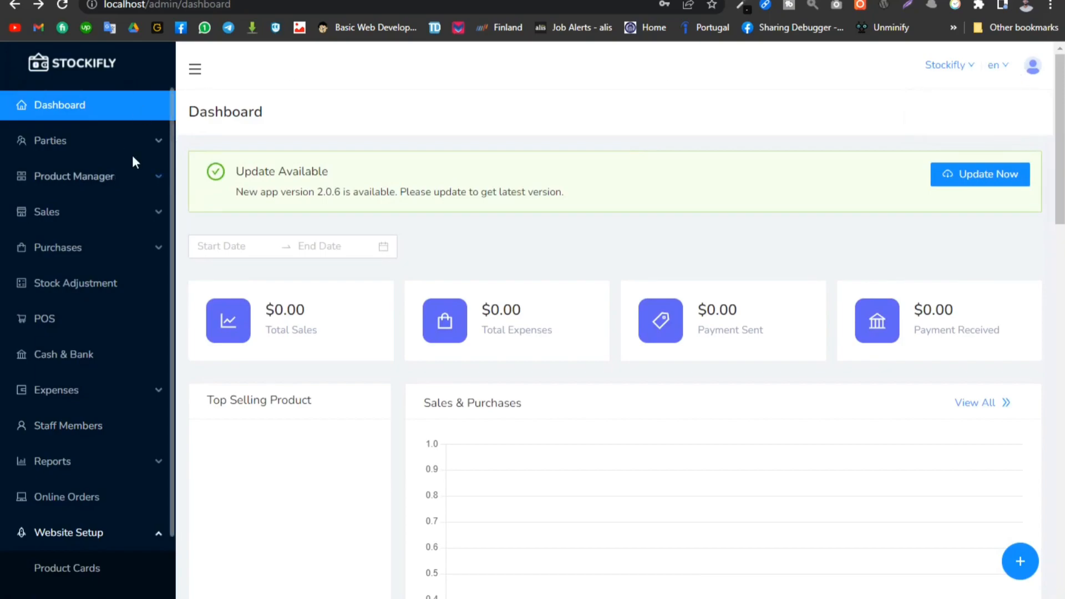
# - Expand and collapse the Parties, Product Manager, Sales and Purchases sections to view their entries
pyautogui.click(155, 144)
pyautogui.click(156, 145)
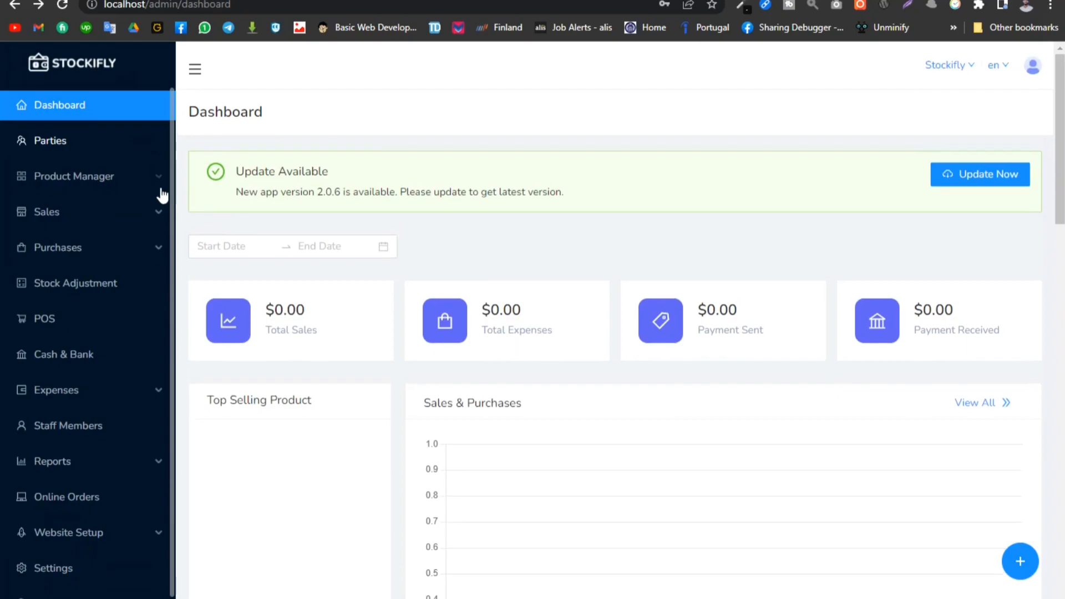
pyautogui.click(157, 184)
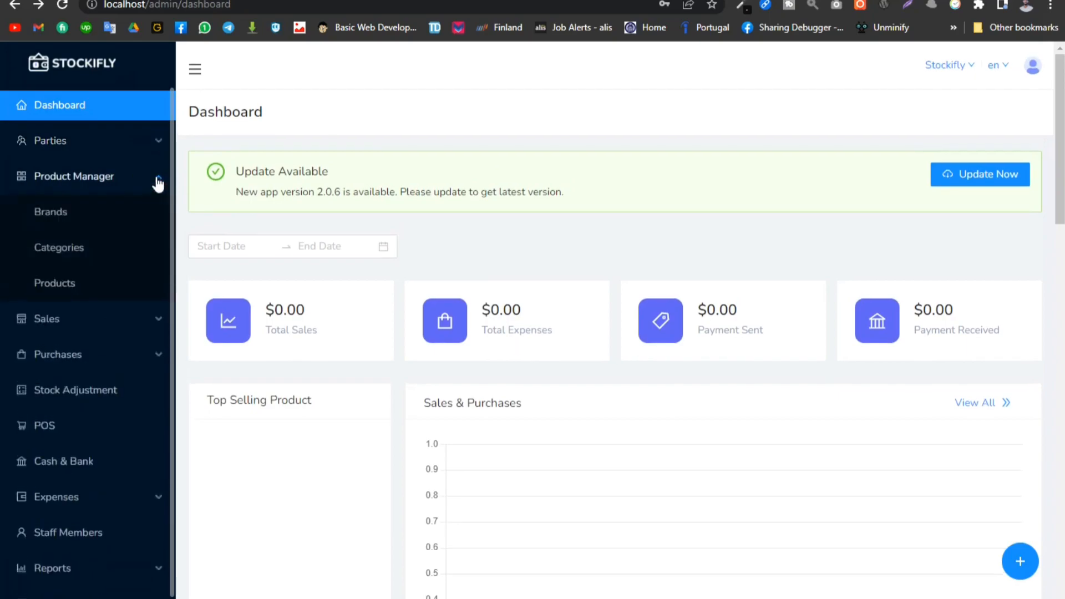
pyautogui.click(158, 184)
pyautogui.click(159, 220)
pyautogui.click(160, 221)
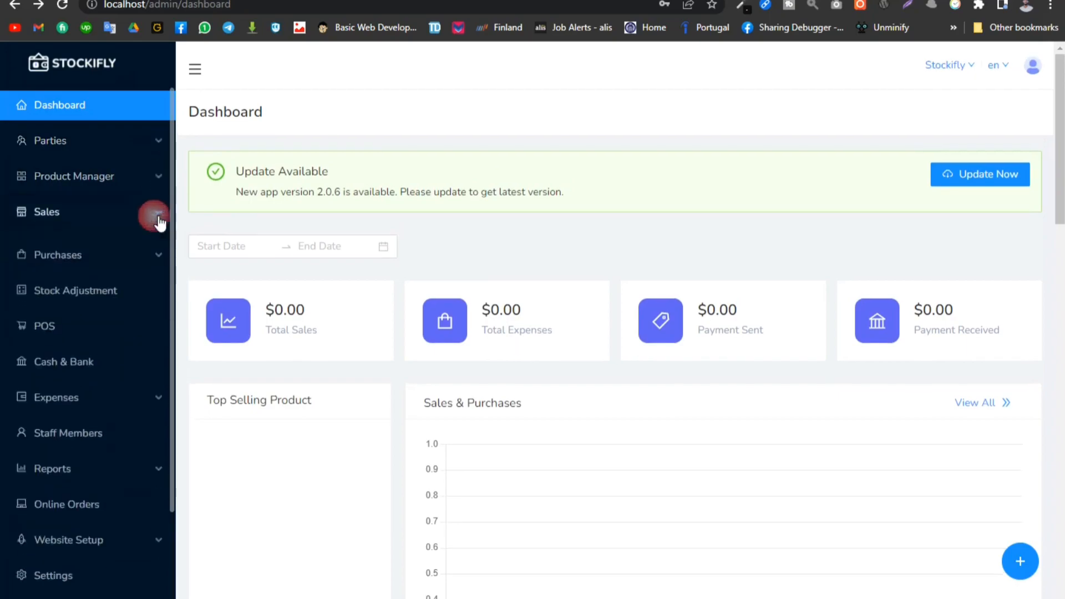
pyautogui.click(157, 246)
pyautogui.click(159, 246)
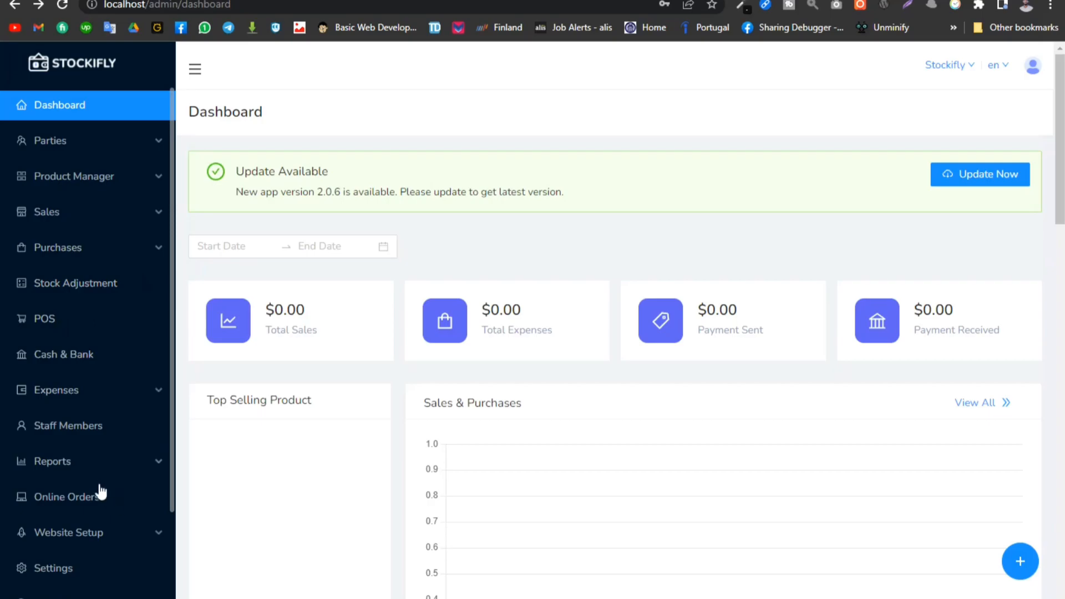
# - Open the application settings and look through the admin profile form
pyautogui.scroll(-3, 119, 531)
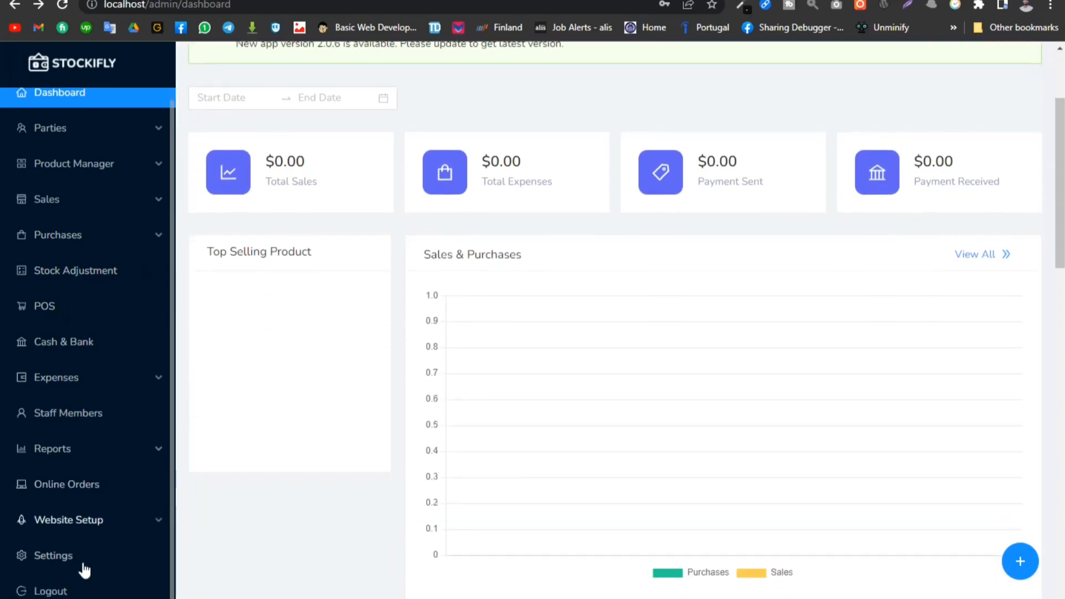
pyautogui.scroll(3, 66, 566)
pyautogui.scroll(-5, 64, 570)
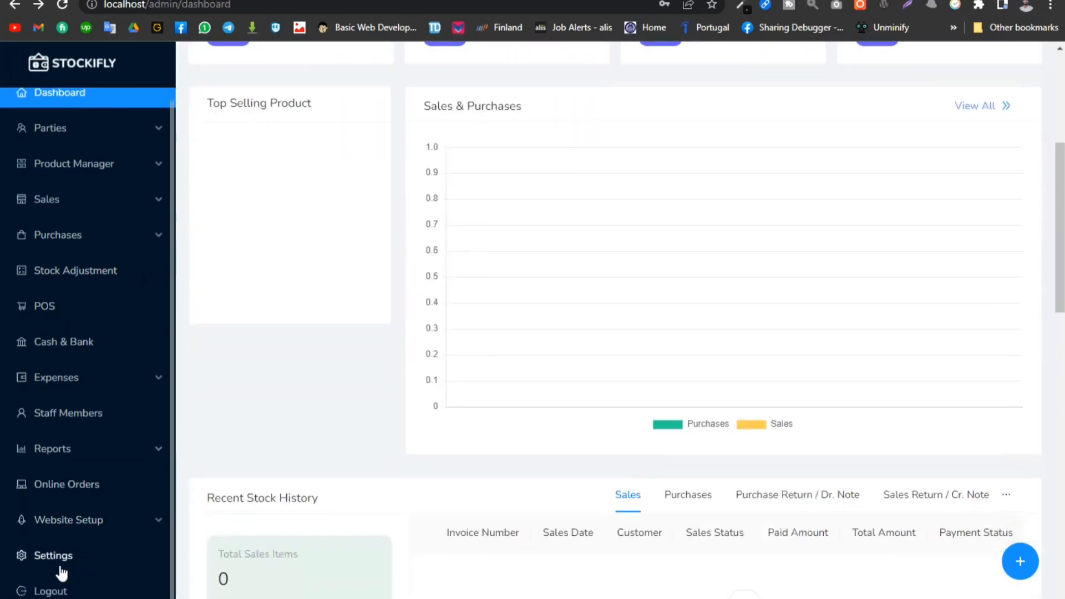
pyautogui.click(53, 555)
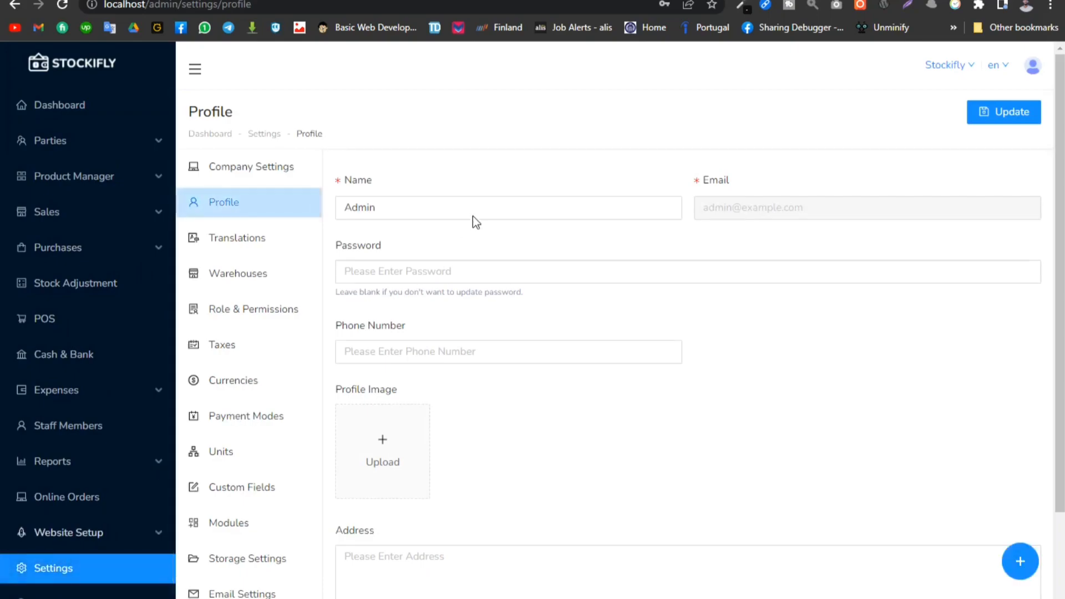
pyautogui.click(423, 207)
pyautogui.scroll(-2, 391, 446)
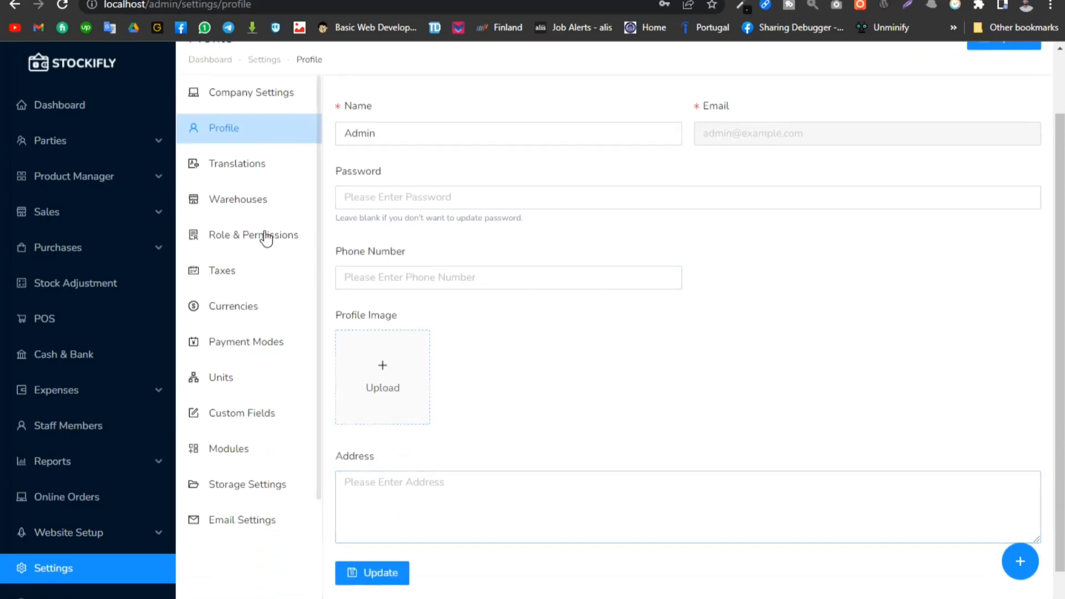
# - Open the Translations settings and look through the common group's English texts
pyautogui.click(238, 169)
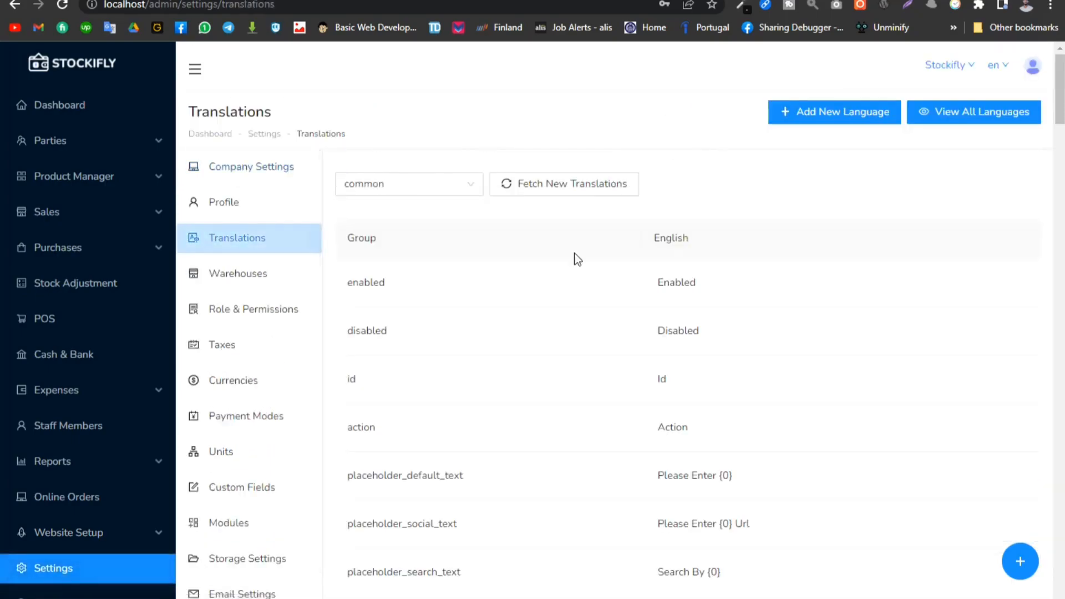
pyautogui.scroll(-6, 677, 388)
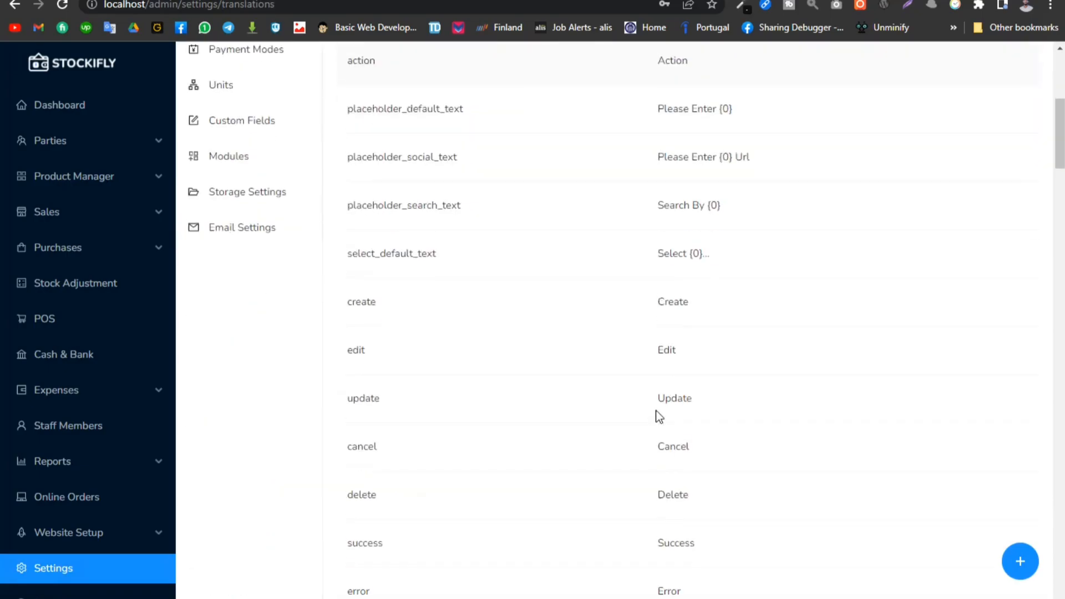
pyautogui.scroll(6, 656, 416)
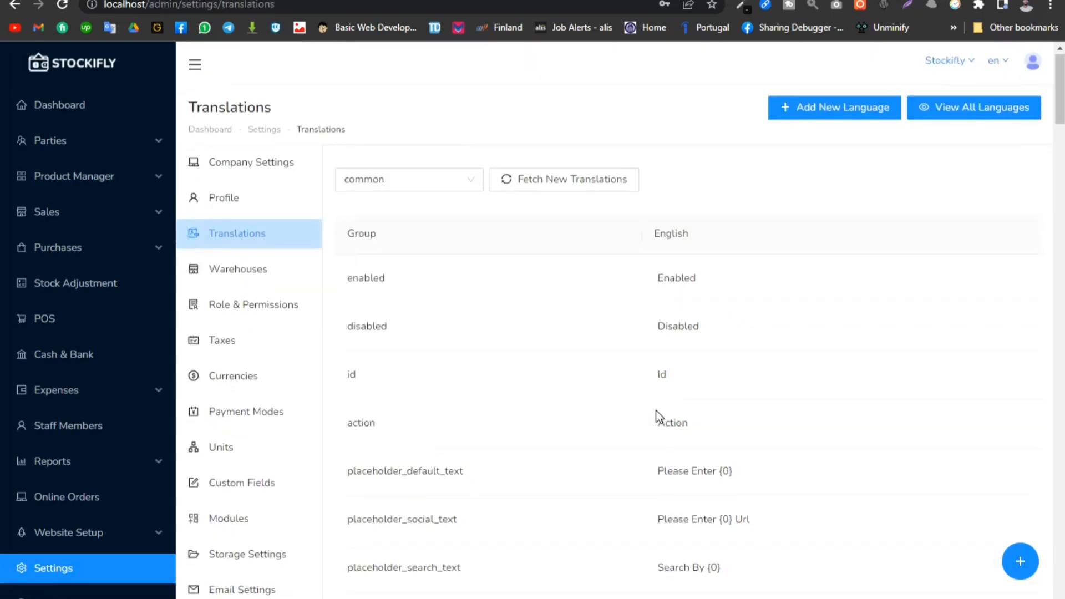
# - Open the Warehouses settings and look over the warehouse list and remaining settings categories
pyautogui.click(253, 275)
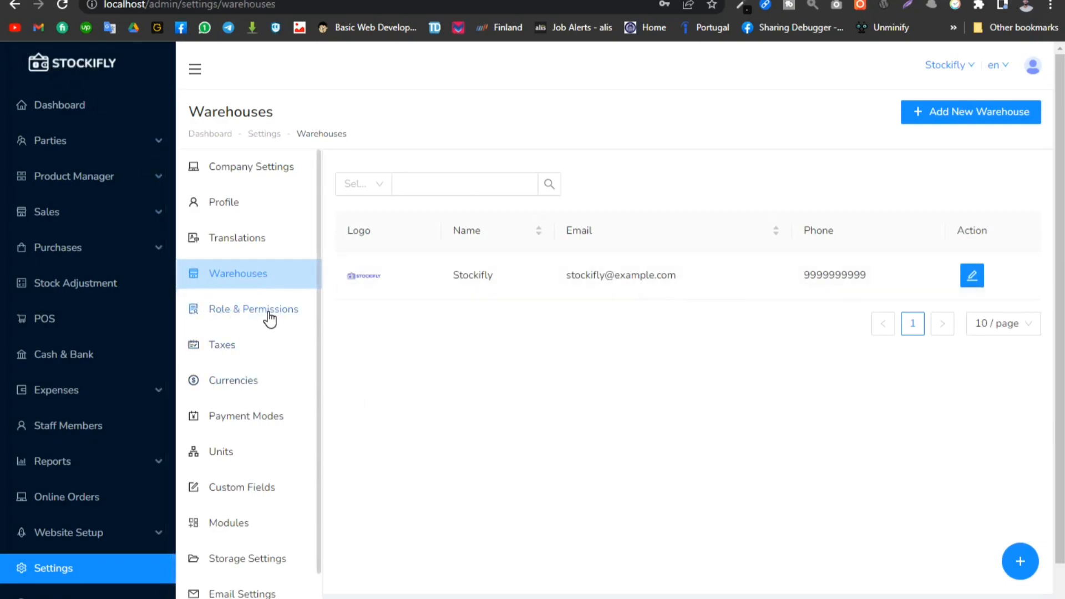
pyautogui.scroll(-1, 284, 326)
pyautogui.scroll(1, 284, 326)
pyautogui.scroll(-1, 284, 326)
pyautogui.scroll(1, 284, 326)
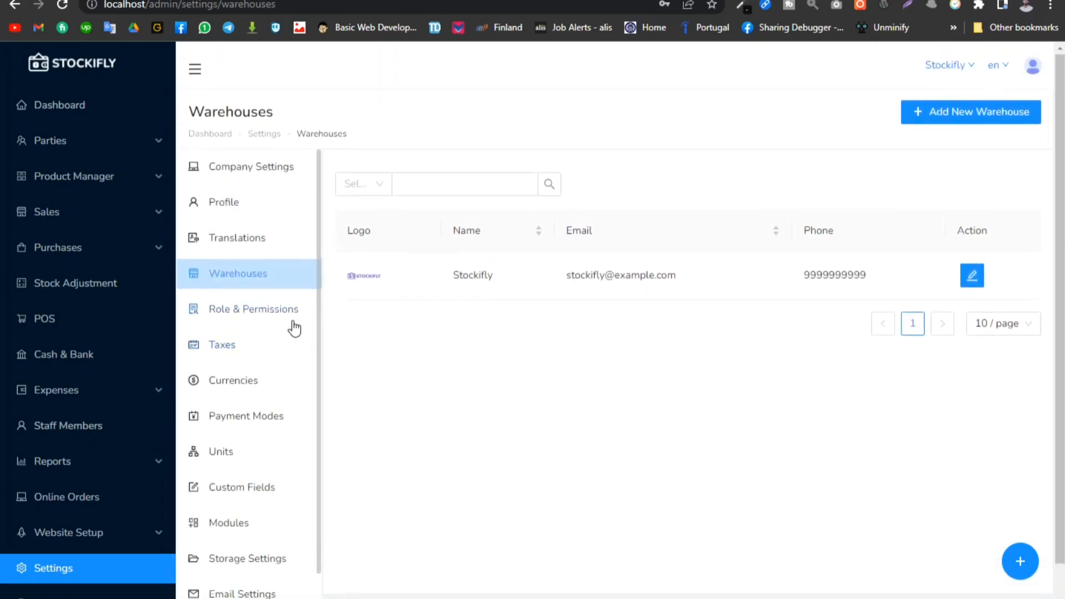